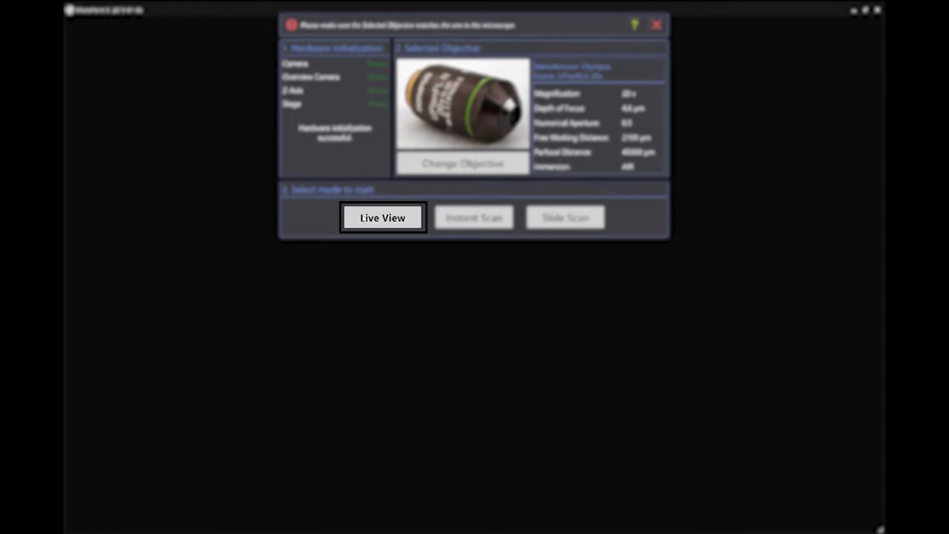
- Start Live View mode with the 20x objective and confirm that the slides are inserted
{"action": "left_click", "coordinate": [366, 218]}
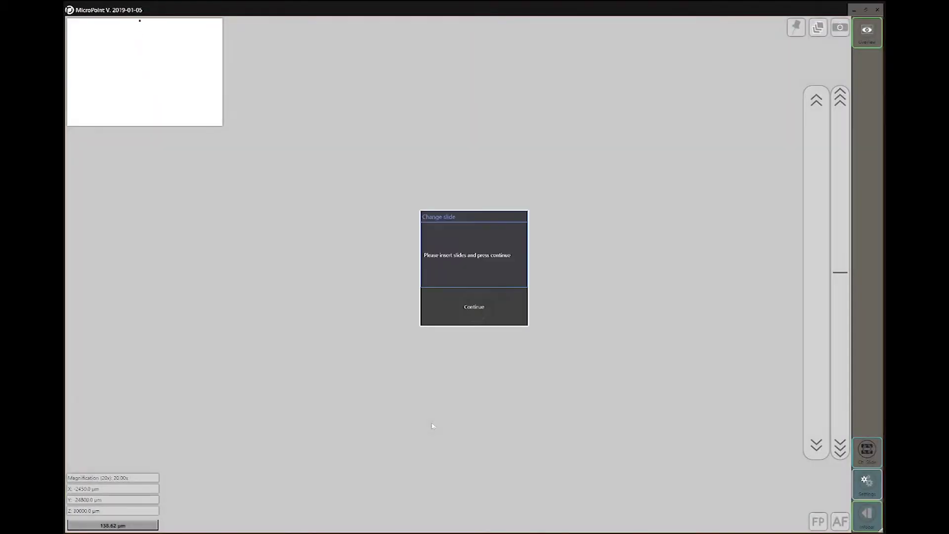
{"action": "left_click", "coordinate": [466, 311]}
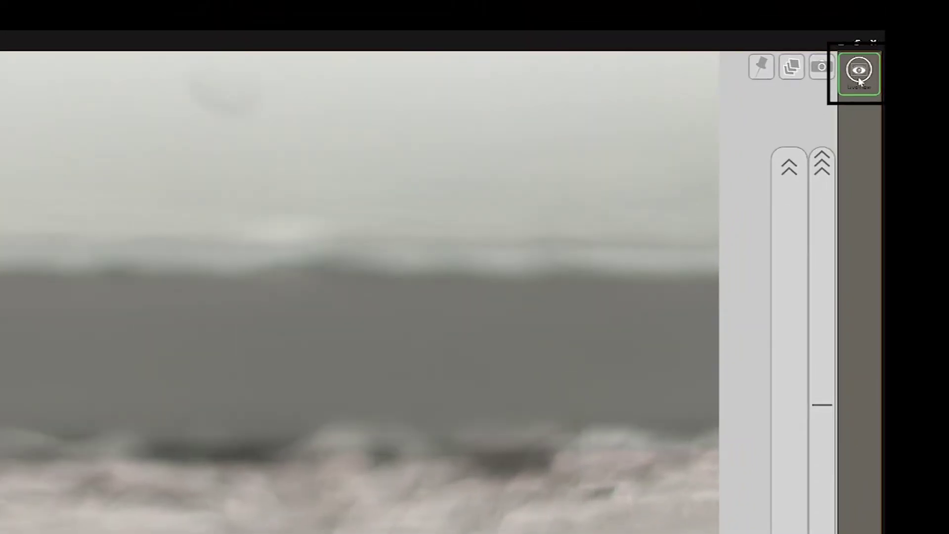
{"action": "left_click", "coordinate": [859, 82]}
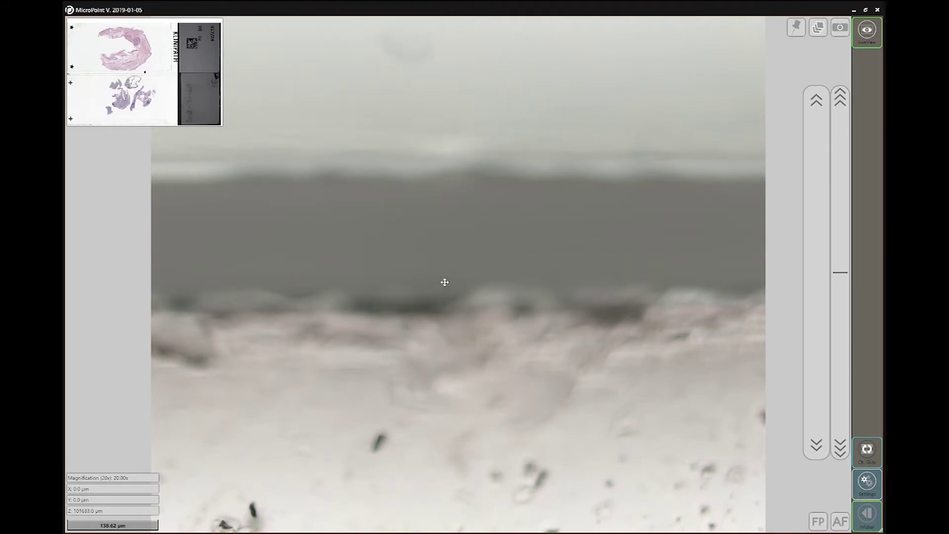
- Pan the live image across the slides, and use the overview image to go to the tissue on the upper slide
{"action": "left_click_drag", "start_coordinate": [445, 283], "coordinate": [517, 515]}
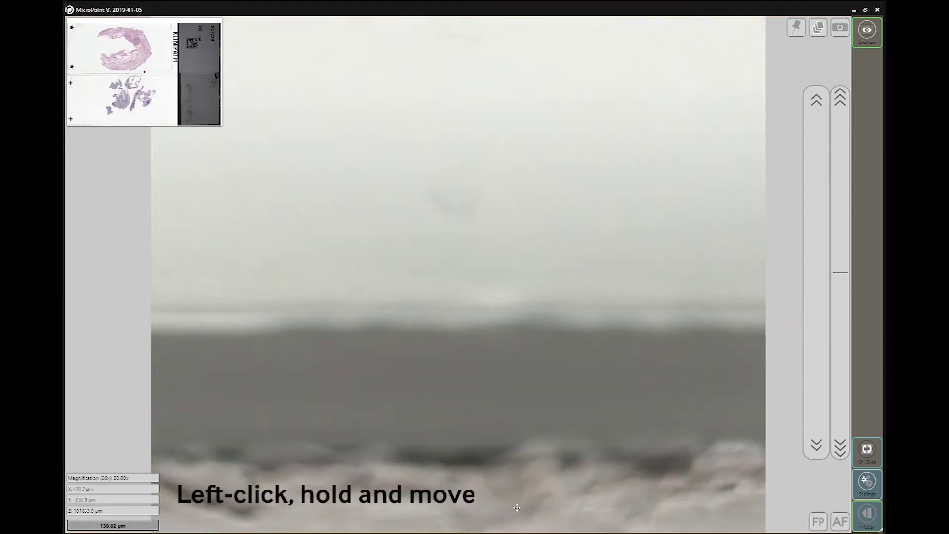
{"action": "left_click_drag", "start_coordinate": [414, 157], "coordinate": [568, 451]}
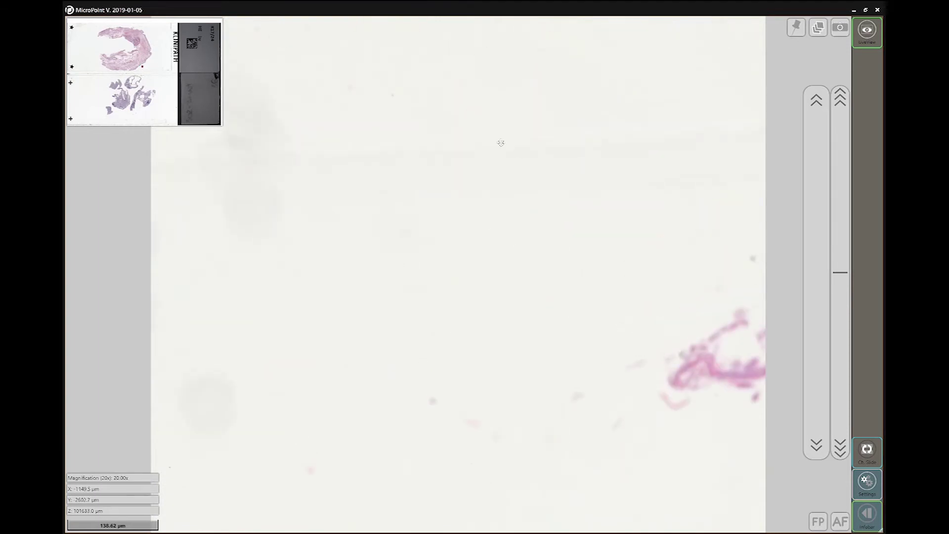
{"action": "left_click_drag", "start_coordinate": [508, 218], "coordinate": [453, 245]}
{"action": "left_click_drag", "start_coordinate": [377, 140], "coordinate": [238, 506]}
{"action": "left_click_drag", "start_coordinate": [452, 135], "coordinate": [400, 419]}
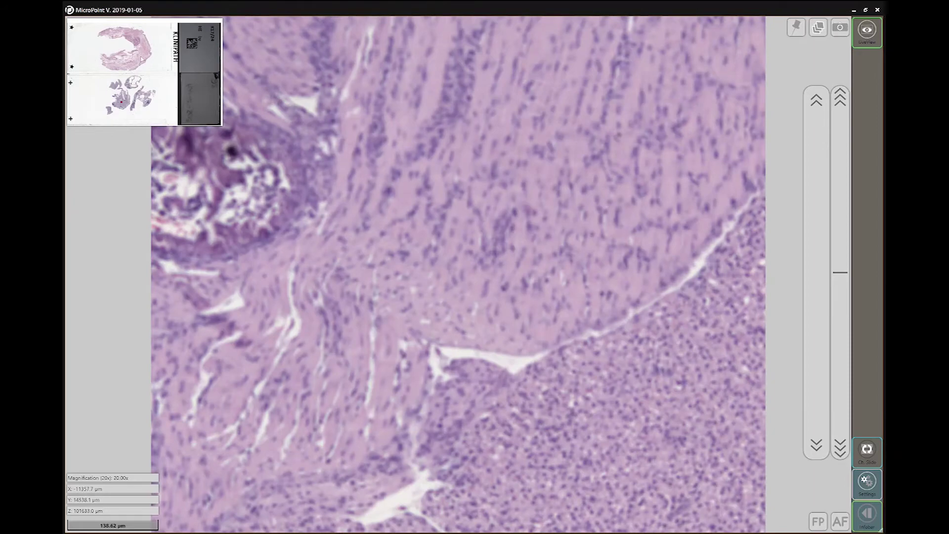
{"action": "left_click", "coordinate": [140, 56]}
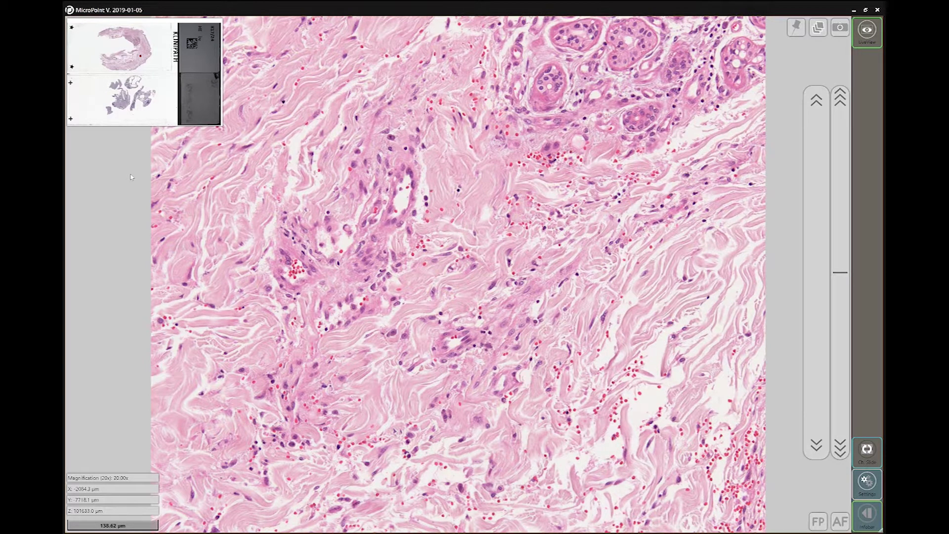
- Zoom in and out on the tissue in the live image and return to 20x magnification
{"action": "scroll", "coordinate": [470, 260], "scroll_direction": "up", "scroll_amount": 3}
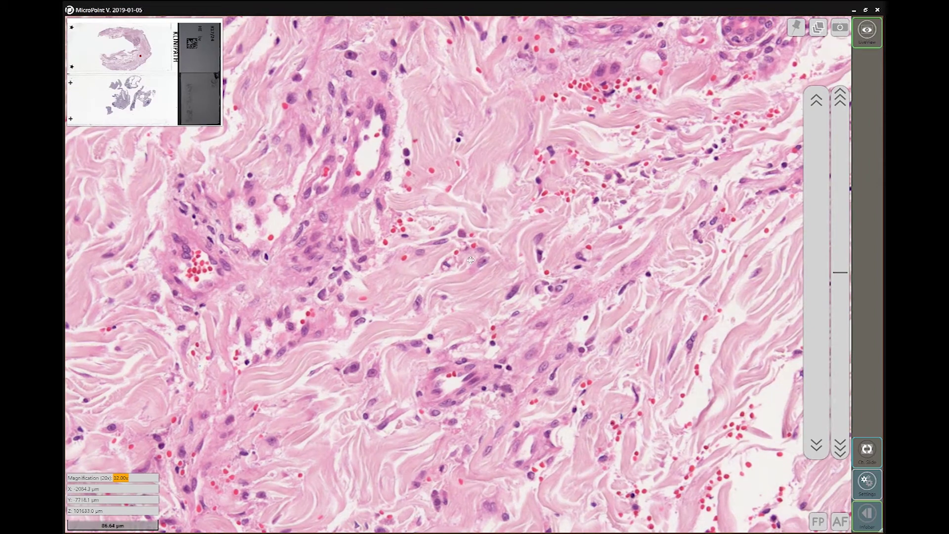
{"action": "scroll", "coordinate": [470, 260], "scroll_direction": "up", "scroll_amount": 2}
{"action": "scroll", "coordinate": [471, 262], "scroll_direction": "down", "scroll_amount": 3}
{"action": "scroll", "coordinate": [470, 262], "scroll_direction": "down", "scroll_amount": 2}
{"action": "scroll", "coordinate": [470, 263], "scroll_direction": "down", "scroll_amount": 3}
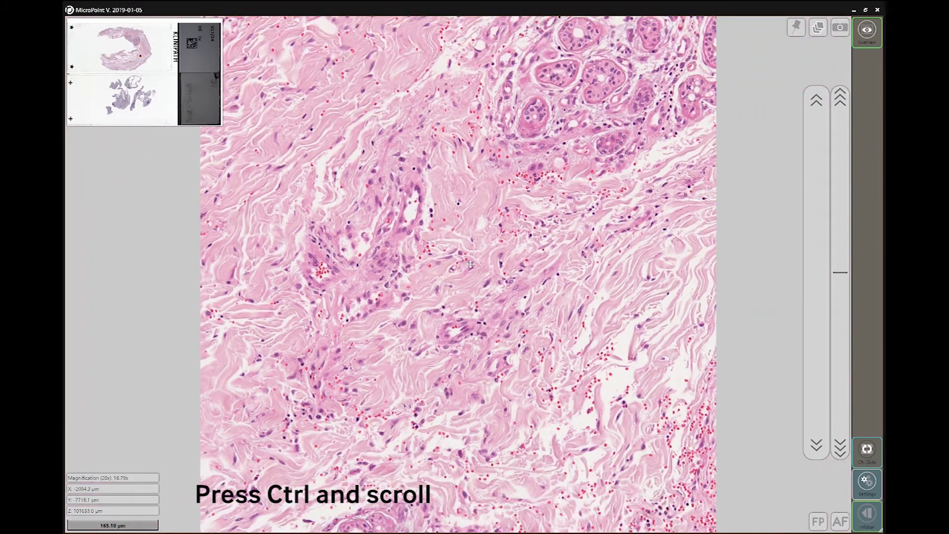
{"action": "scroll", "coordinate": [559, 249], "scroll_direction": "up", "scroll_amount": 4}
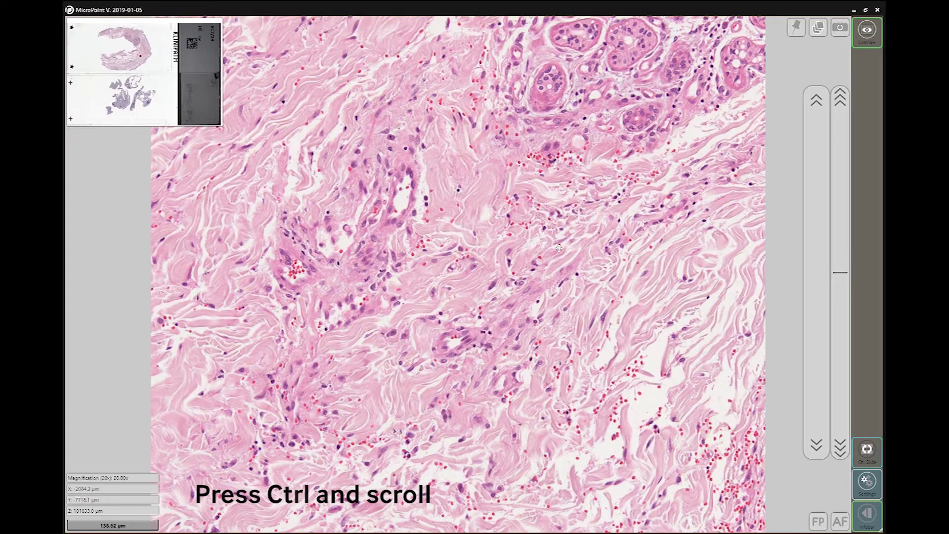
{"action": "scroll", "coordinate": [559, 249], "scroll_direction": "up", "scroll_amount": 2}
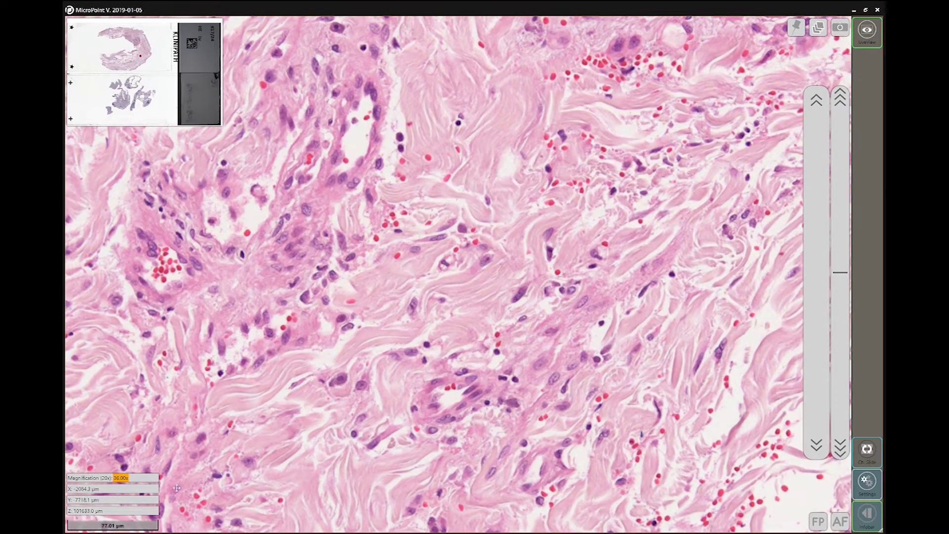
{"action": "scroll", "coordinate": [485, 318], "scroll_direction": "down", "scroll_amount": 4}
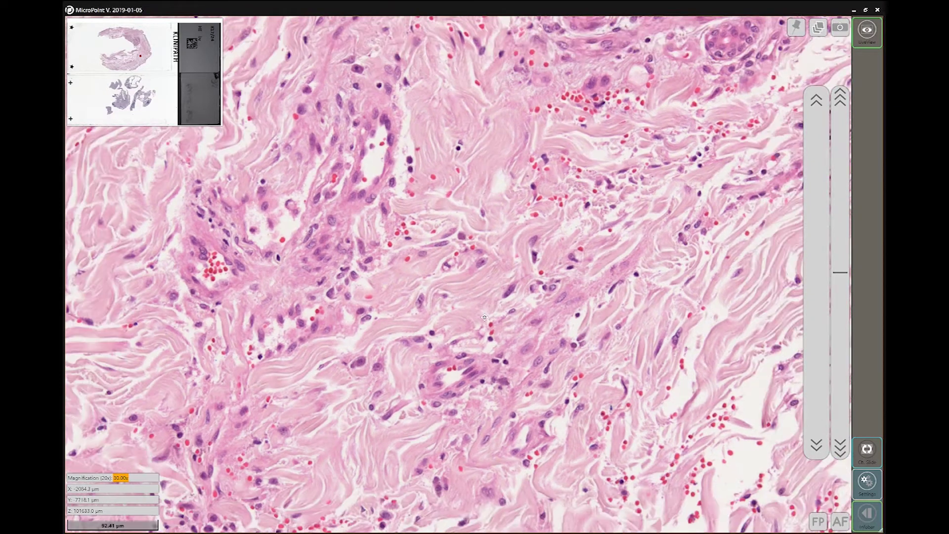
{"action": "scroll", "coordinate": [481, 322], "scroll_direction": "down", "scroll_amount": 1}
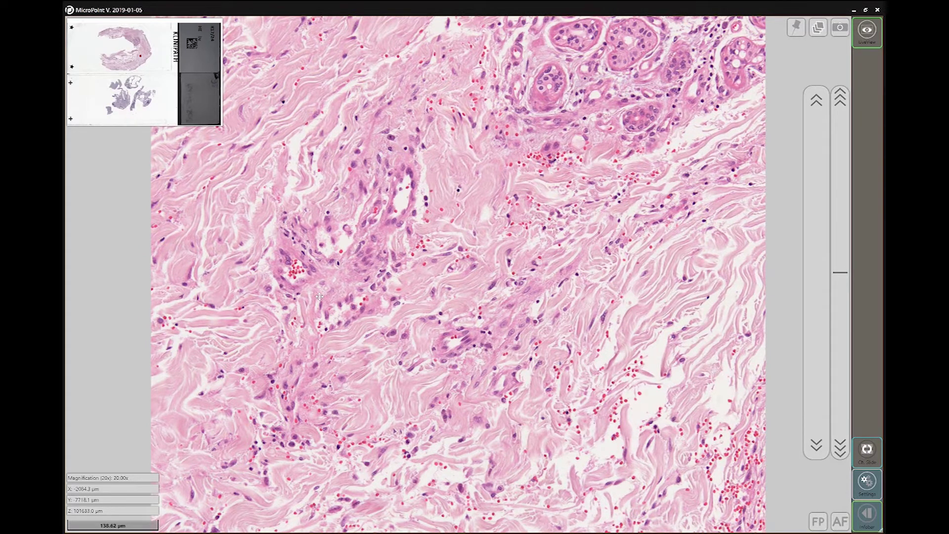
- Make small focus adjustments with the Z-axis fine drive, ending at about Z 101634 µm
{"action": "scroll", "coordinate": [319, 296], "scroll_direction": "down", "scroll_amount": 3}
{"action": "mouse_move", "coordinate": [820, 157]}
{"action": "left_mouse_down"}
{"action": "mouse_move", "coordinate": [817, 217]}
{"action": "mouse_move", "coordinate": [816, 150]}
{"action": "left_mouse_up"}
{"action": "mouse_move", "coordinate": [815, 368]}
{"action": "left_mouse_down"}
{"action": "mouse_move", "coordinate": [812, 347]}
{"action": "mouse_move", "coordinate": [813, 364]}
{"action": "left_mouse_up"}
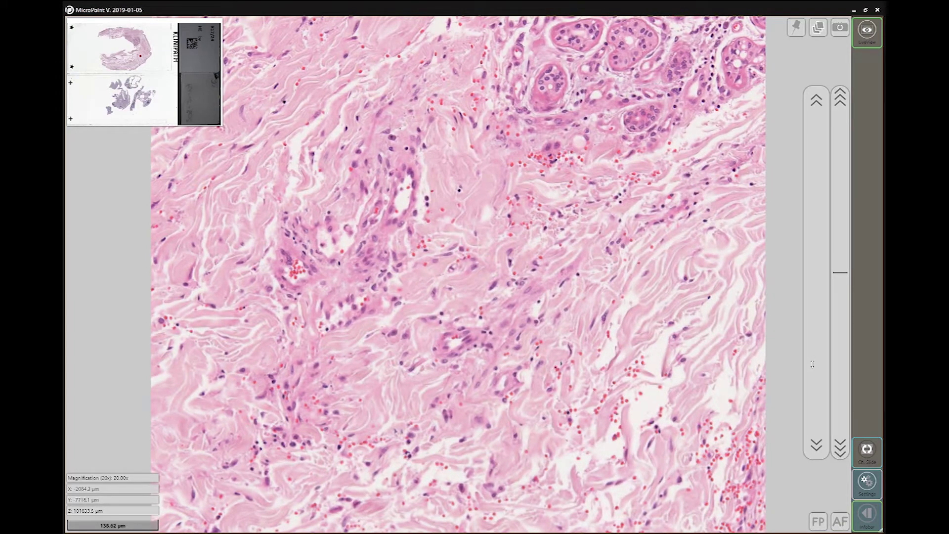
{"action": "mouse_move", "coordinate": [812, 366]}
{"action": "left_mouse_down"}
{"action": "mouse_move", "coordinate": [813, 339]}
{"action": "mouse_move", "coordinate": [813, 365]}
{"action": "left_mouse_up"}
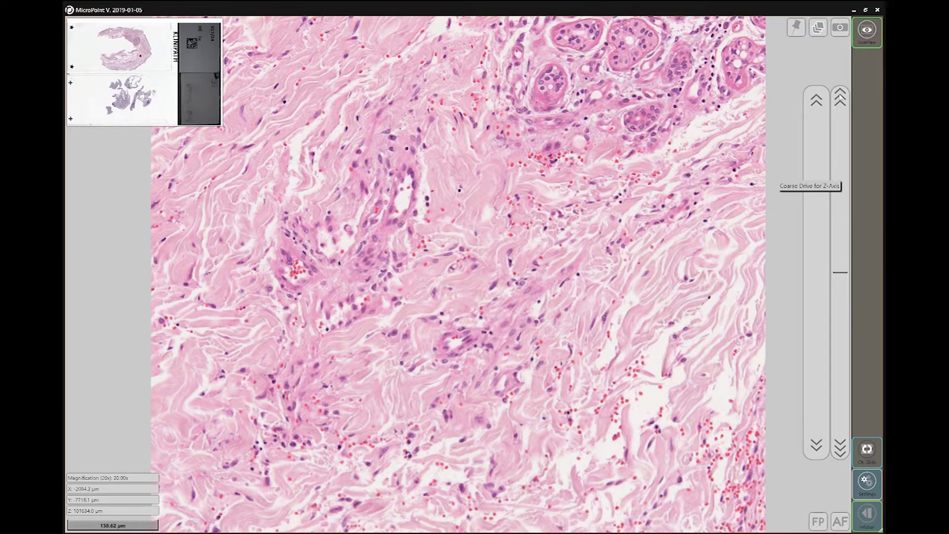
- Try larger focus shifts in both directions with the Z-axis coarse and fine drives
{"action": "left_click", "coordinate": [841, 99]}
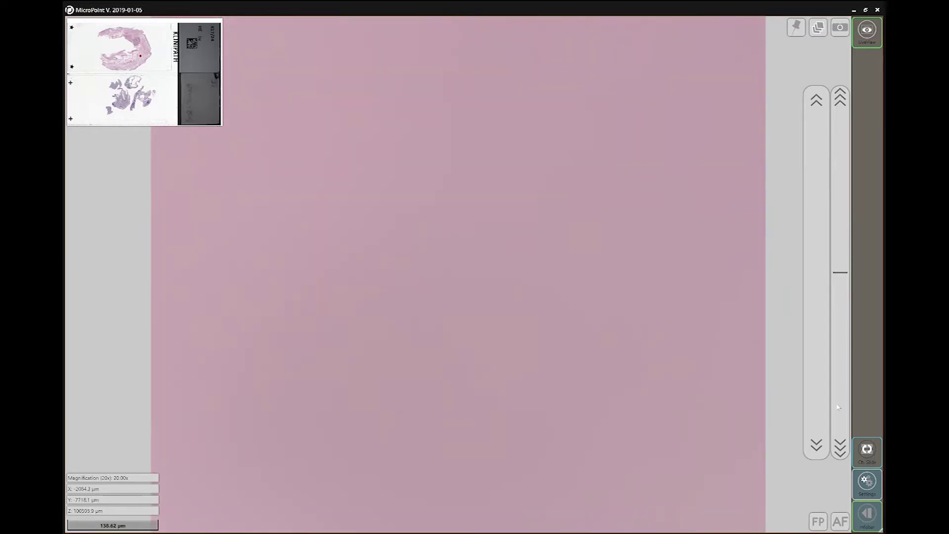
{"action": "left_click", "coordinate": [840, 450]}
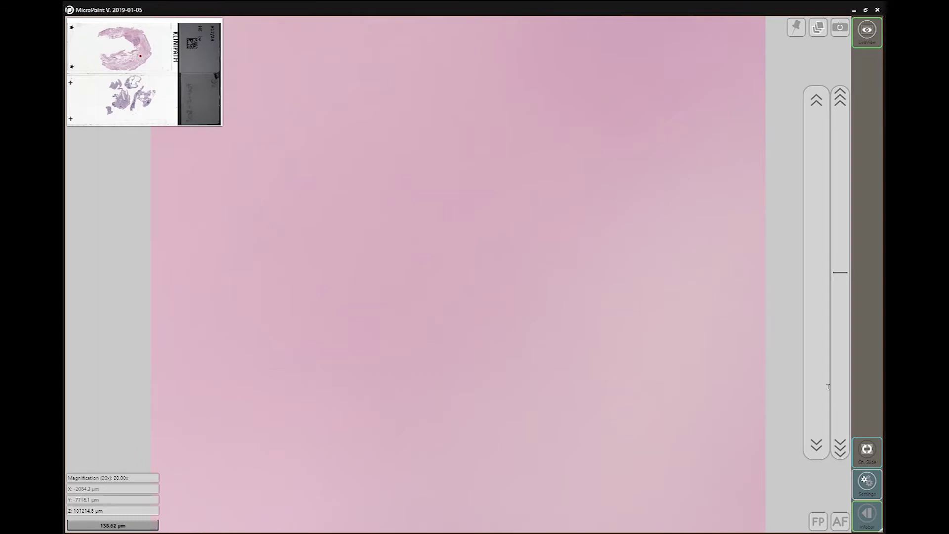
{"action": "left_click_drag", "start_coordinate": [814, 380], "coordinate": [817, 317]}
{"action": "left_click_drag", "start_coordinate": [817, 237], "coordinate": [816, 107]}
{"action": "left_click_drag", "start_coordinate": [807, 335], "coordinate": [801, 188]}
{"action": "left_click_drag", "start_coordinate": [816, 157], "coordinate": [813, 396]}
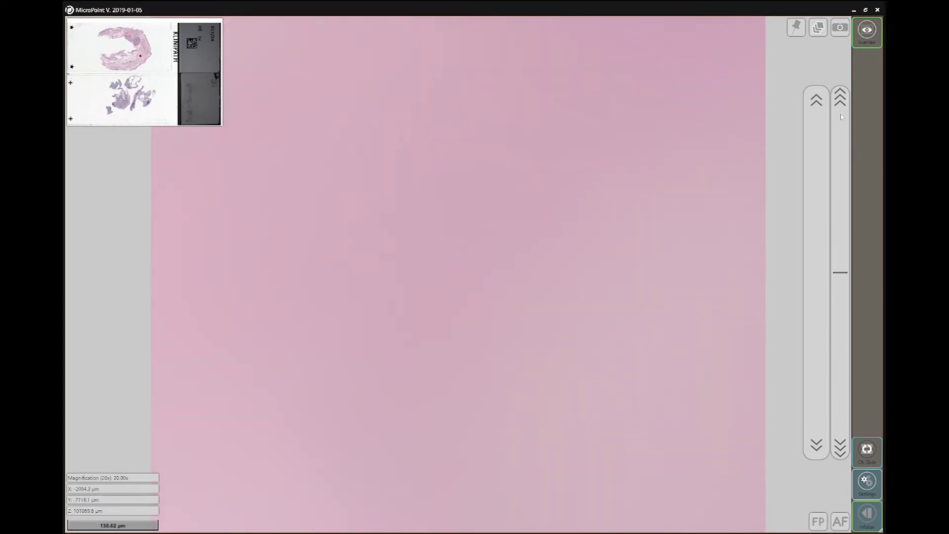
{"action": "left_click", "coordinate": [817, 194]}
{"action": "left_click_drag", "start_coordinate": [817, 214], "coordinate": [814, 312]}
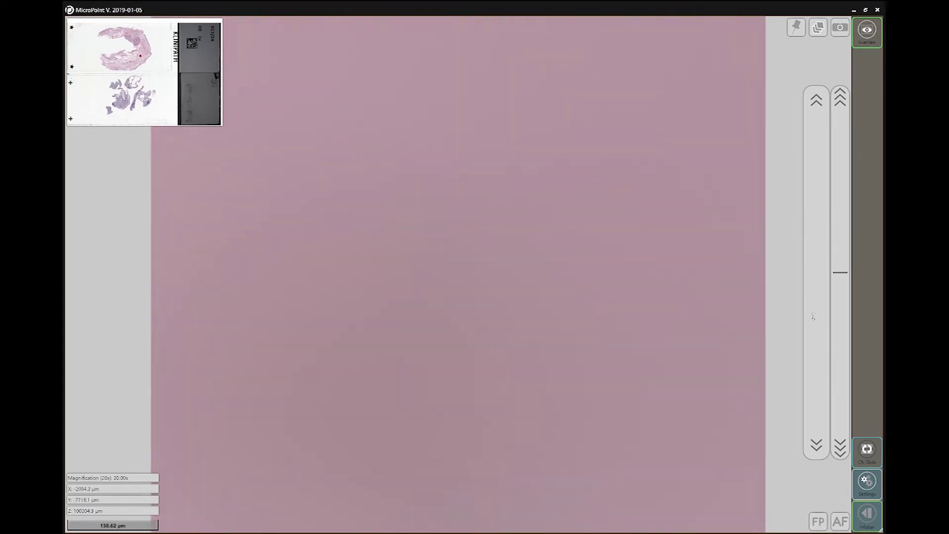
{"action": "left_click_drag", "start_coordinate": [818, 226], "coordinate": [818, 340]}
{"action": "left_click_drag", "start_coordinate": [820, 166], "coordinate": [818, 298]}
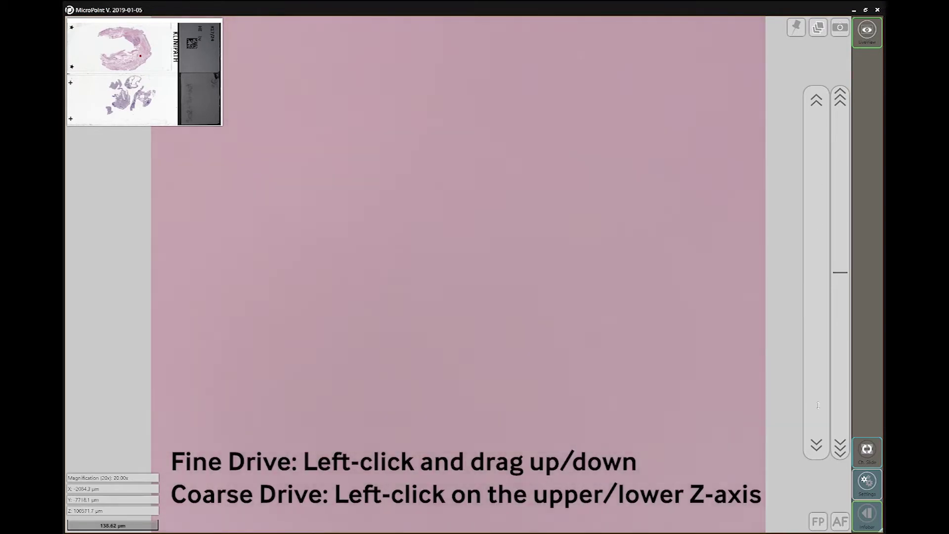
- Bring the tissue back into sharp focus at about Z 101630.8 µm with the coarse and fine drives, and save the position
{"action": "left_click", "coordinate": [842, 448]}
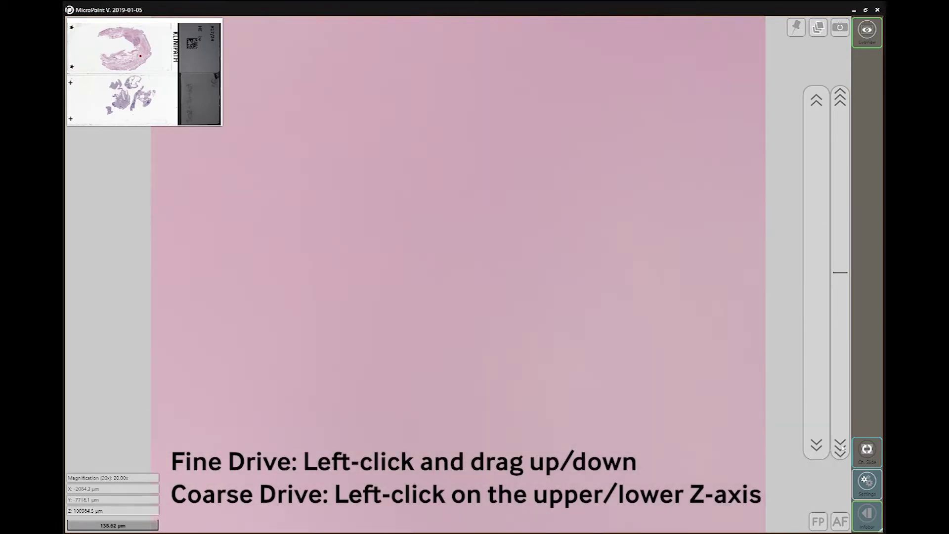
{"action": "left_click", "coordinate": [841, 392]}
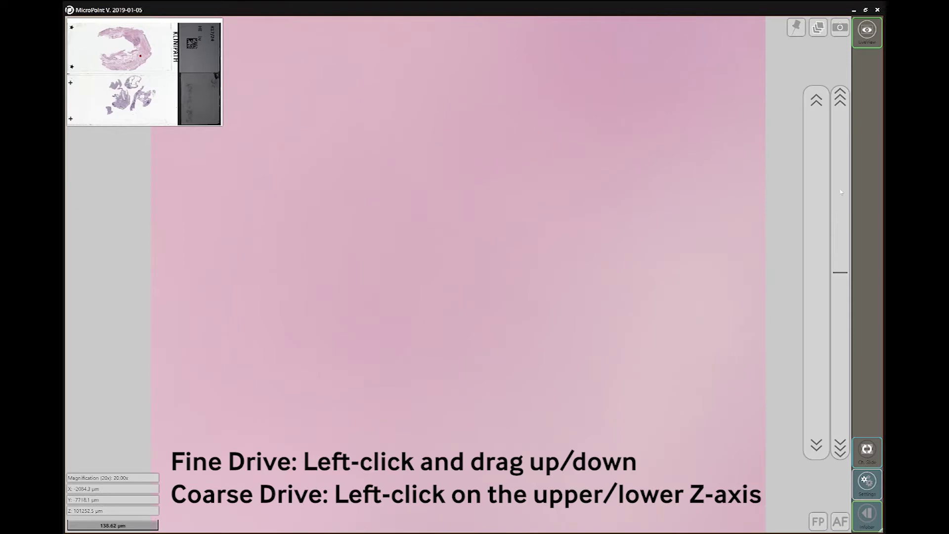
{"action": "left_click", "coordinate": [842, 163]}
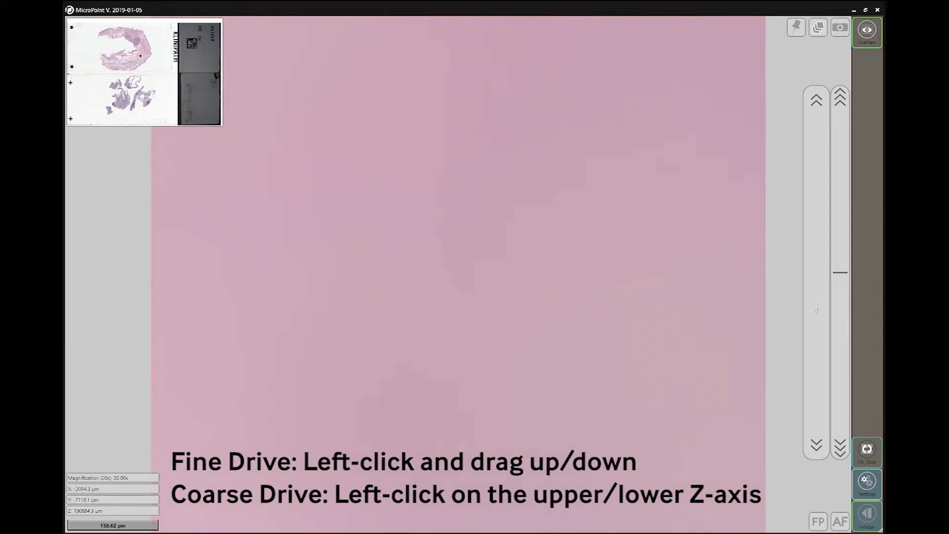
{"action": "left_click_drag", "start_coordinate": [818, 413], "coordinate": [824, 205]}
{"action": "left_click", "coordinate": [846, 408]}
{"action": "left_click", "coordinate": [847, 407]}
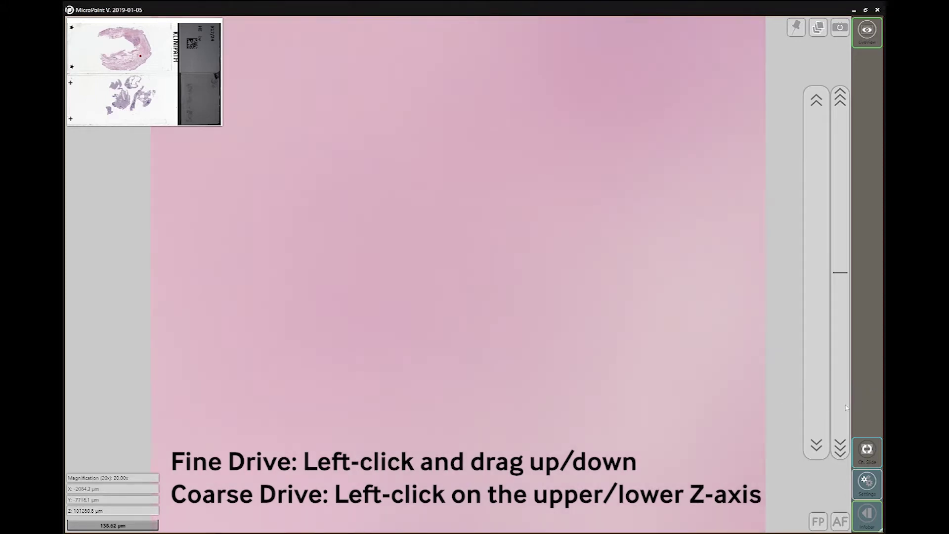
{"action": "left_click", "coordinate": [843, 421]}
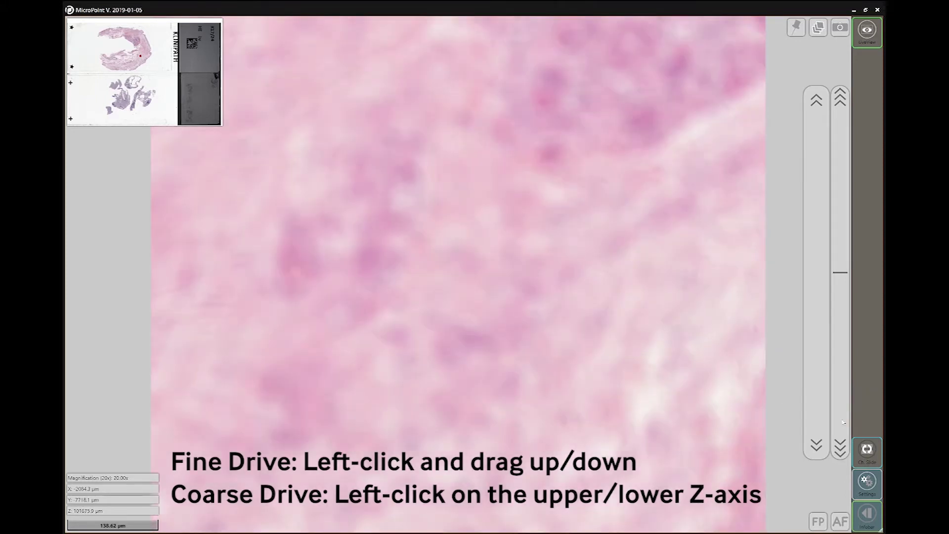
{"action": "left_click_drag", "start_coordinate": [819, 409], "coordinate": [820, 316]}
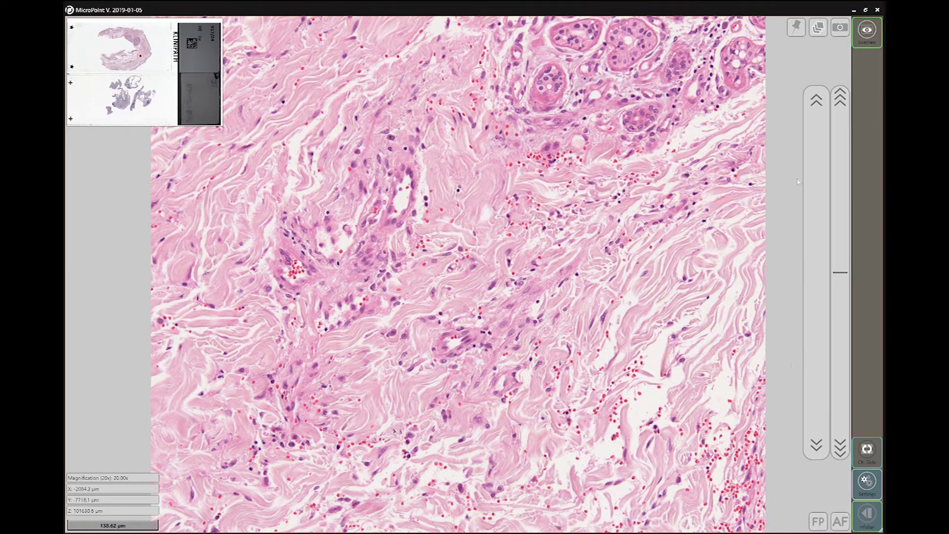
{"action": "left_click", "coordinate": [796, 29]}
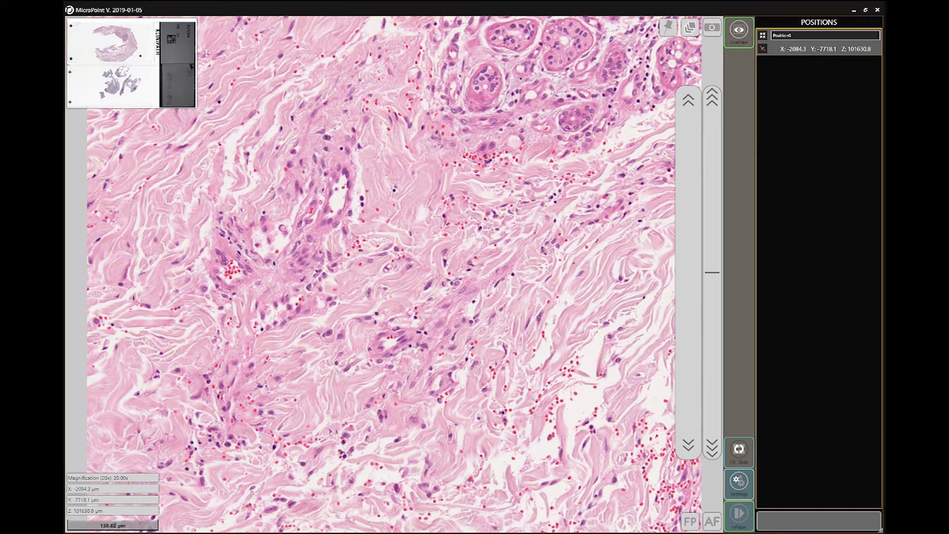
- Go to the upper end of the tissue on the upper slide, focus at about Z 101617.1 µm, and save it as a second position
{"action": "left_click", "coordinate": [132, 34]}
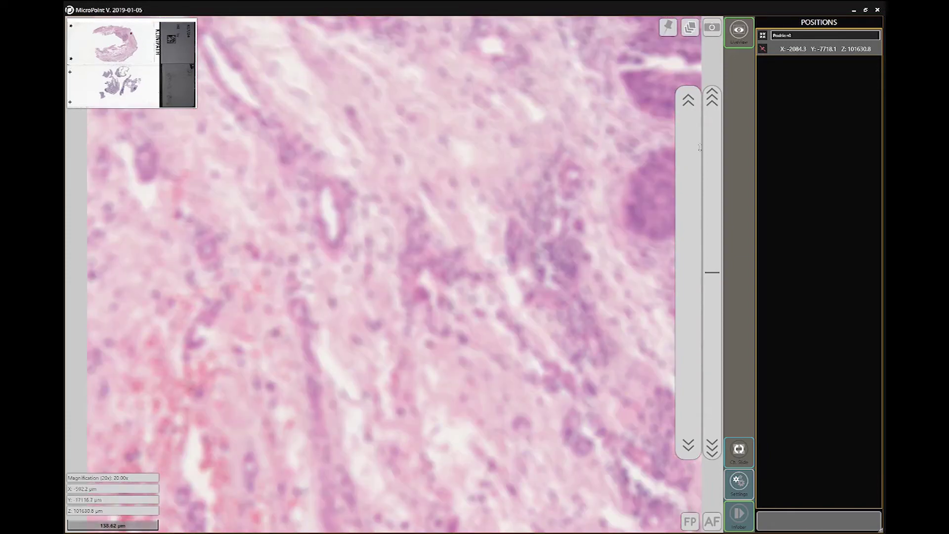
{"action": "left_click_drag", "start_coordinate": [695, 147], "coordinate": [692, 182]}
{"action": "scroll", "coordinate": [688, 208], "scroll_direction": "down", "scroll_amount": 3}
{"action": "scroll", "coordinate": [685, 143], "scroll_direction": "down", "scroll_amount": 1}
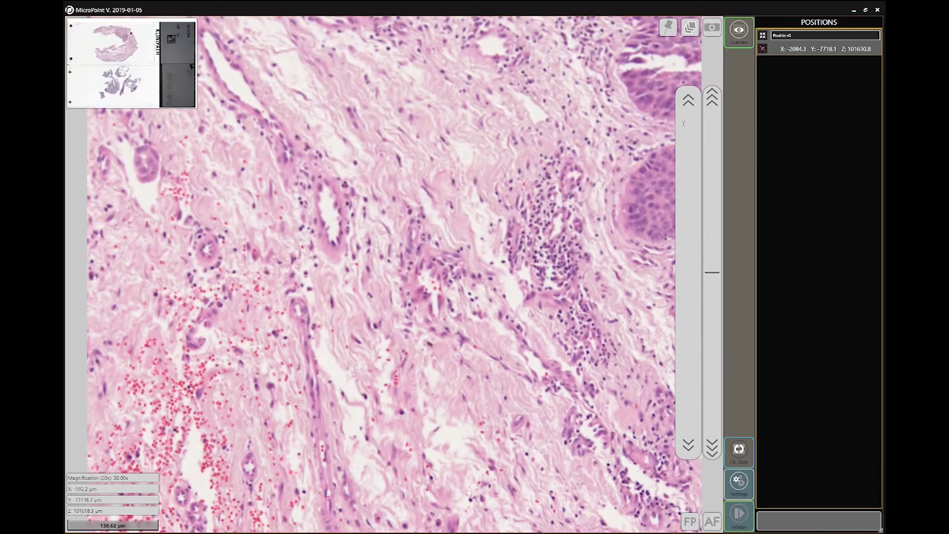
{"action": "mouse_move", "coordinate": [689, 214]}
{"action": "left_mouse_down"}
{"action": "mouse_move", "coordinate": [690, 203]}
{"action": "mouse_move", "coordinate": [689, 218]}
{"action": "left_mouse_up"}
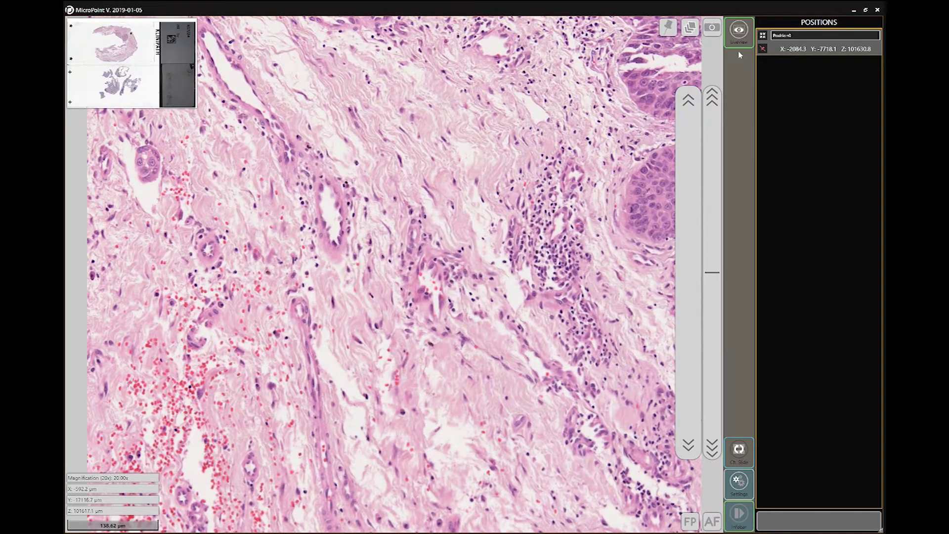
{"action": "left_click", "coordinate": [668, 28]}
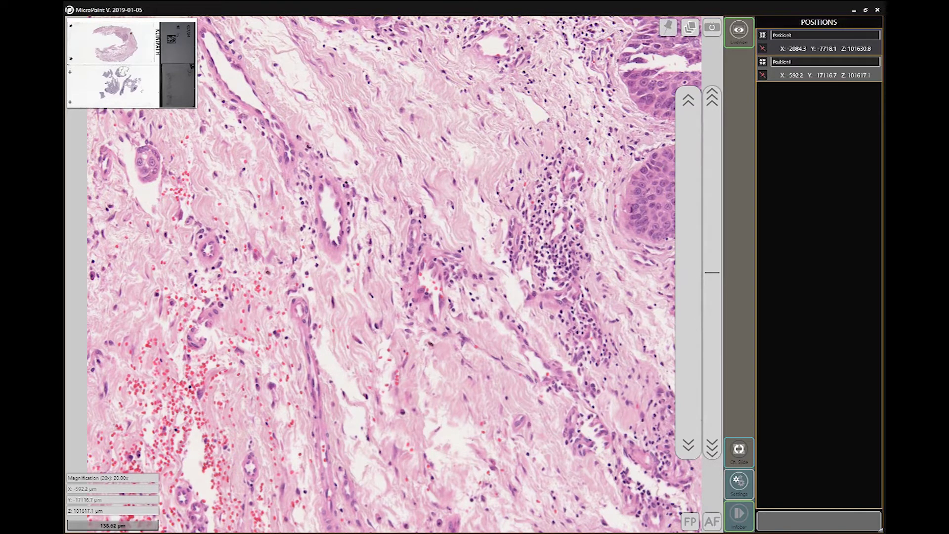
- Go to the tissue on the lower slide, fine-focus at about Z 101639.2 µm, and save it as a third position
{"action": "left_click", "coordinate": [133, 85]}
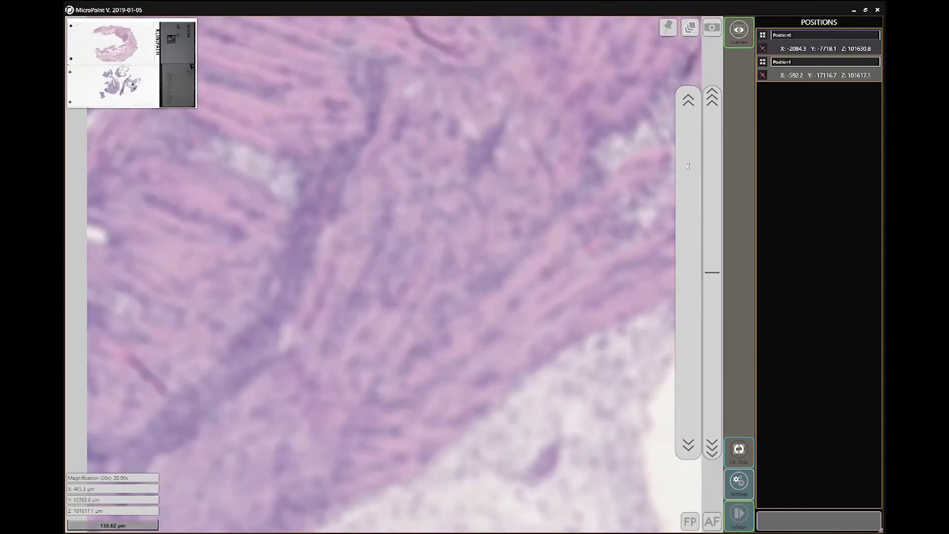
{"action": "left_click_drag", "start_coordinate": [689, 167], "coordinate": [681, 203]}
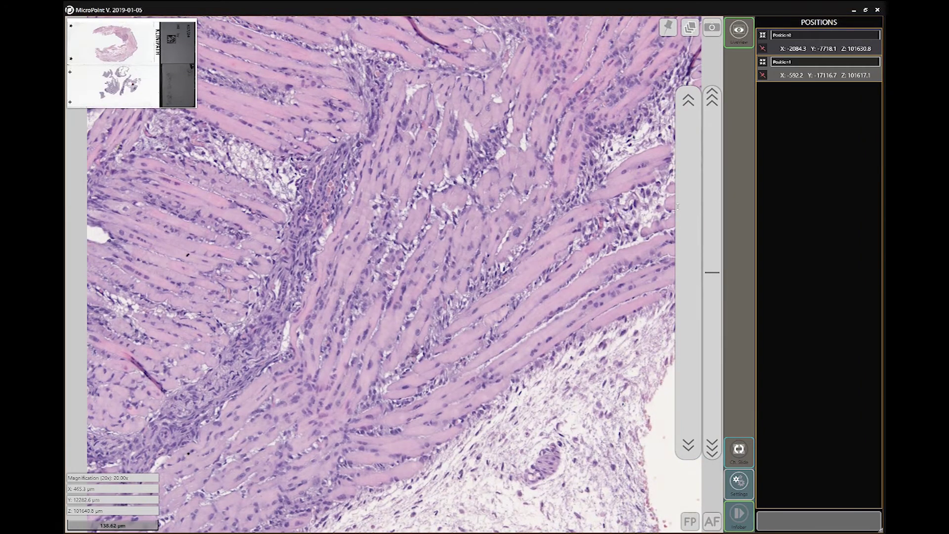
{"action": "left_click_drag", "start_coordinate": [681, 196], "coordinate": [681, 192]}
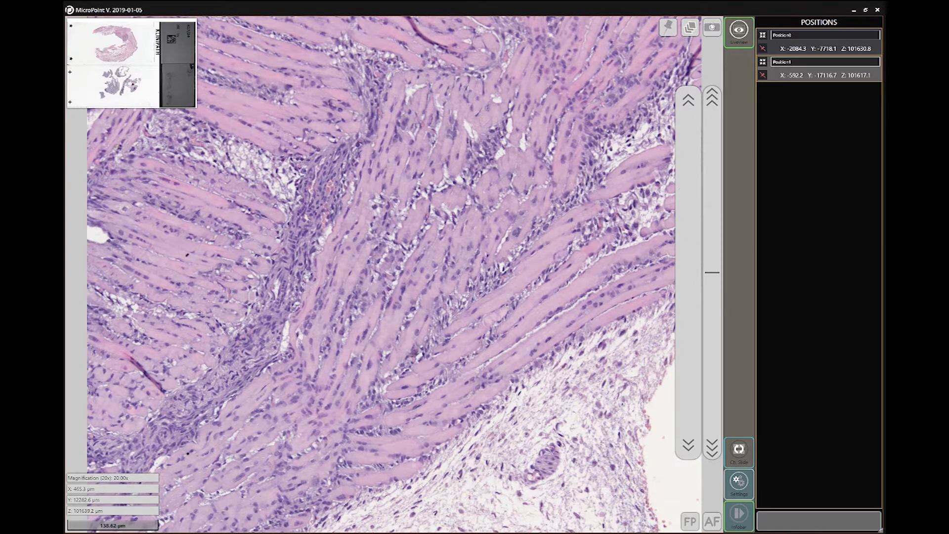
{"action": "left_click", "coordinate": [669, 27]}
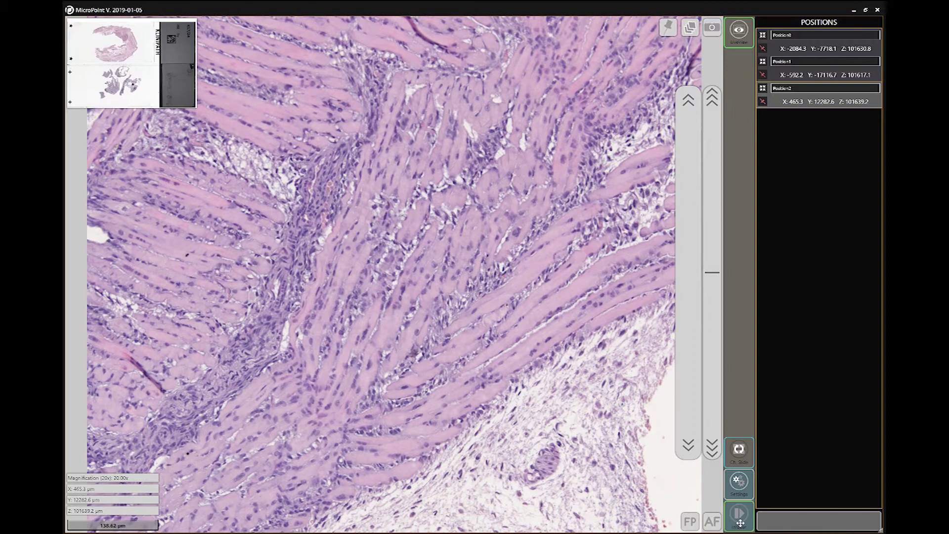
- Collapse and reopen the positions list, and revisit the first, second and third saved positions in order
{"action": "left_click", "coordinate": [741, 523]}
{"action": "left_click", "coordinate": [871, 518]}
{"action": "left_click", "coordinate": [764, 35]}
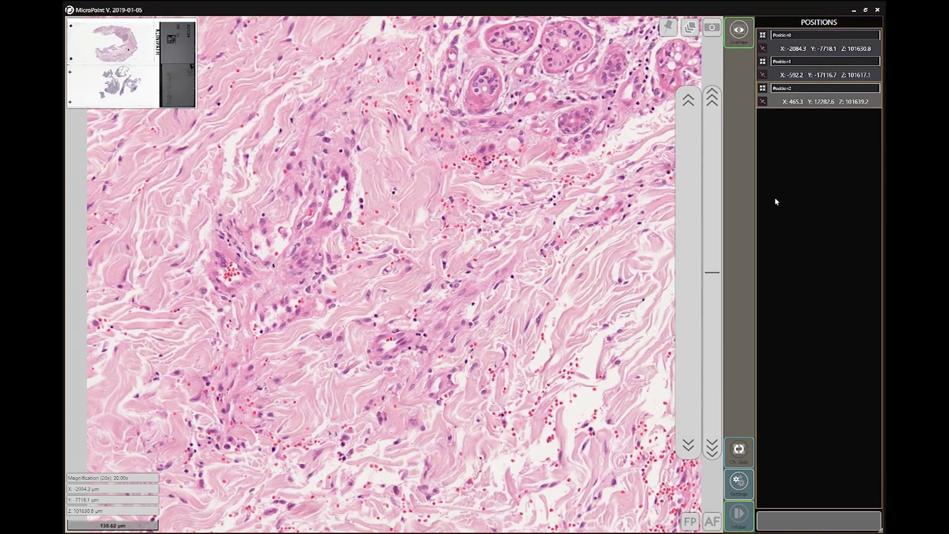
{"action": "left_click", "coordinate": [763, 62]}
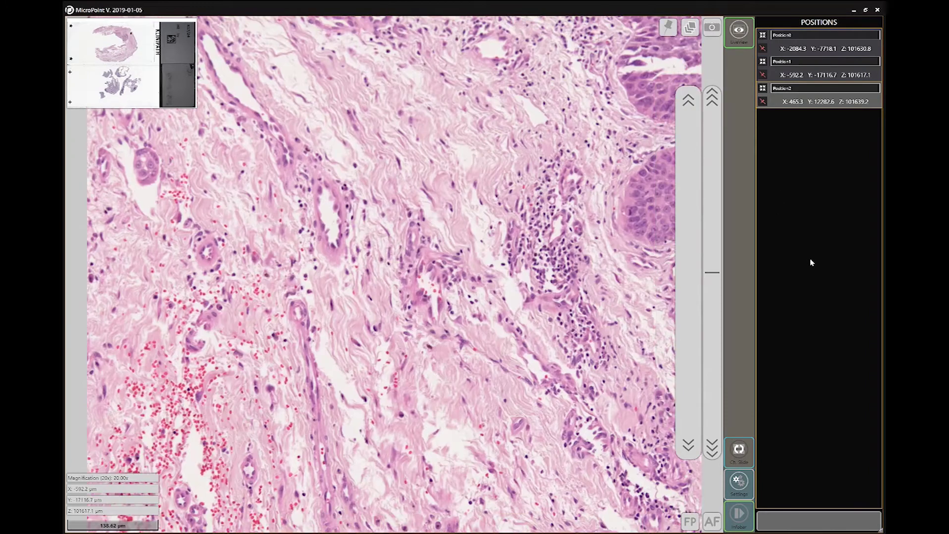
{"action": "left_click", "coordinate": [764, 88]}
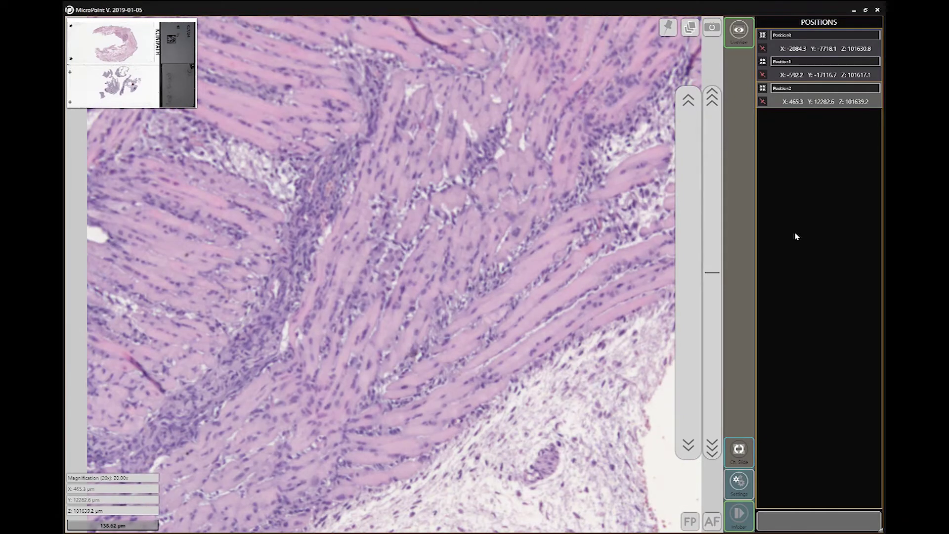
- Rename the first saved position as "my first position"
{"action": "left_click", "coordinate": [797, 35]}
{"action": "key", "text": "BackSpace"}
{"action": "key", "text": "BackSpace"}
{"action": "key", "text": "BackSpace"}
{"action": "key", "text": "BackSpace"}
{"action": "key", "text": "BackSpace"}
{"action": "key", "text": "BackSpace"}
{"action": "key", "text": "BackSpace"}
{"action": "key", "text": "BackSpace"}
{"action": "key", "text": "BackSpace"}
{"action": "type", "text": "my first position"}
- Rename the second saved position as "second" and the third one as "third"
{"action": "double_click", "coordinate": [809, 63]}
{"action": "type", "text": "posi"}
{"action": "key", "text": "BackSpace"}
{"action": "key", "text": "BackSpace"}
{"action": "key", "text": "BackSpace"}
{"action": "left_click", "coordinate": [810, 37]}
{"action": "left_click", "coordinate": [799, 61]}
{"action": "type", "text": "secon"}
{"action": "double_click", "coordinate": [777, 87]}
{"action": "type", "text": "third"}
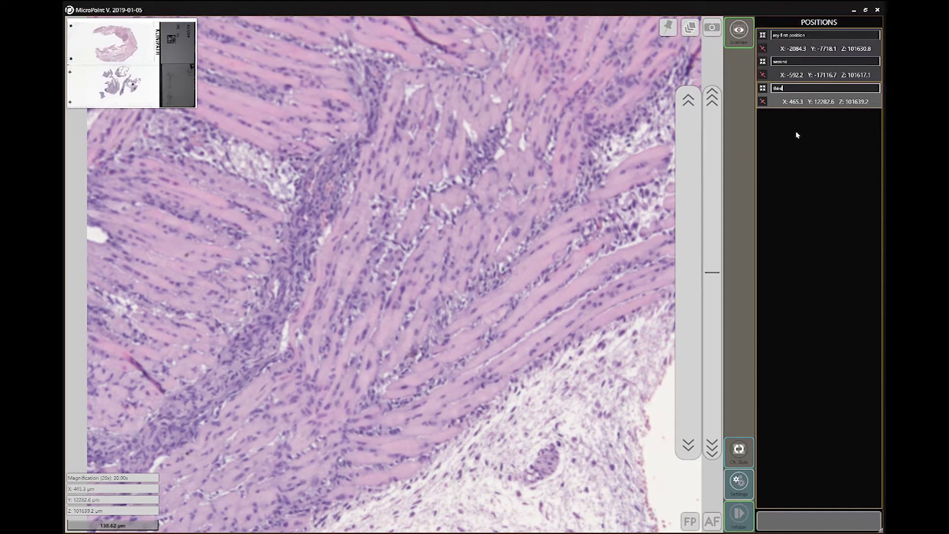
- Go to "my first position" and back to "third", and delete the position "third" from the list
{"action": "left_click", "coordinate": [763, 35]}
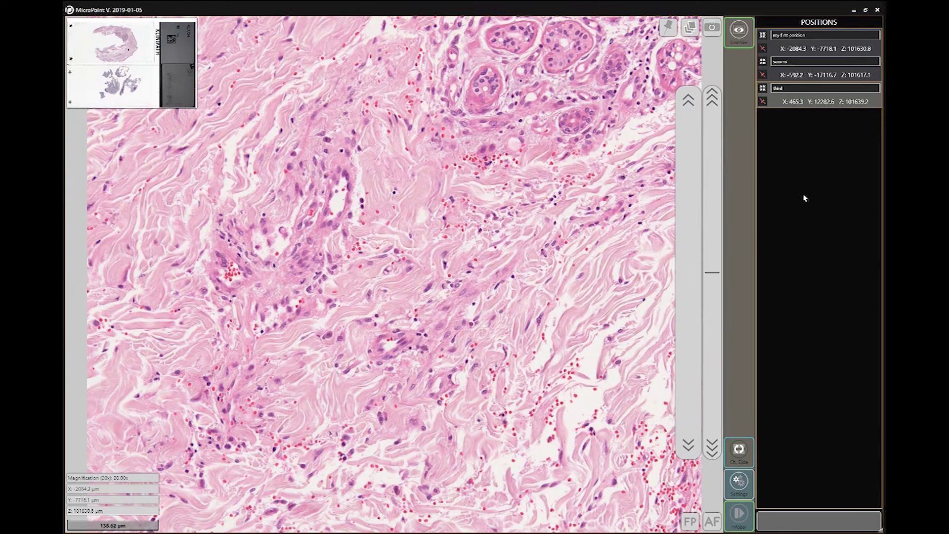
{"action": "left_click", "coordinate": [763, 88]}
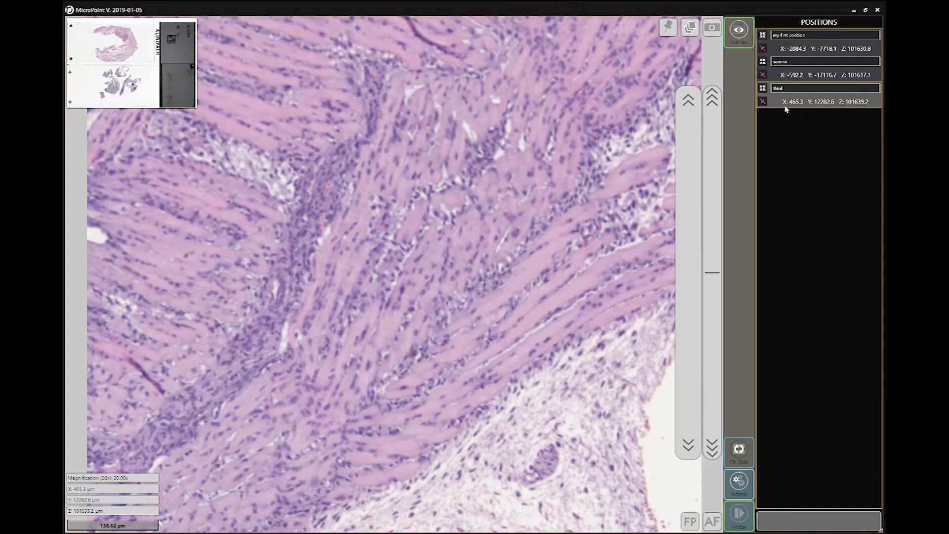
{"action": "left_click", "coordinate": [762, 101]}
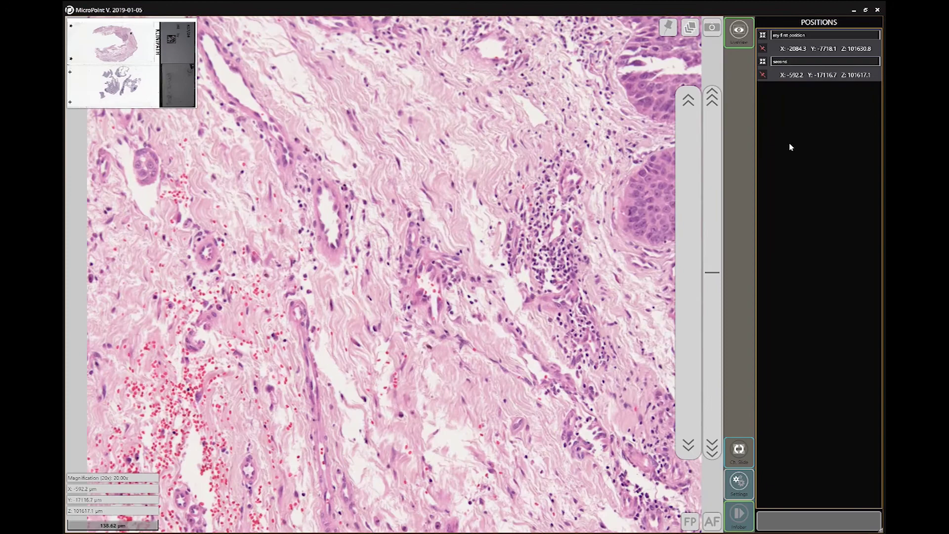
- Go to "my first position", delete it from the list, and go to the remaining position "second"
{"action": "left_click", "coordinate": [763, 34]}
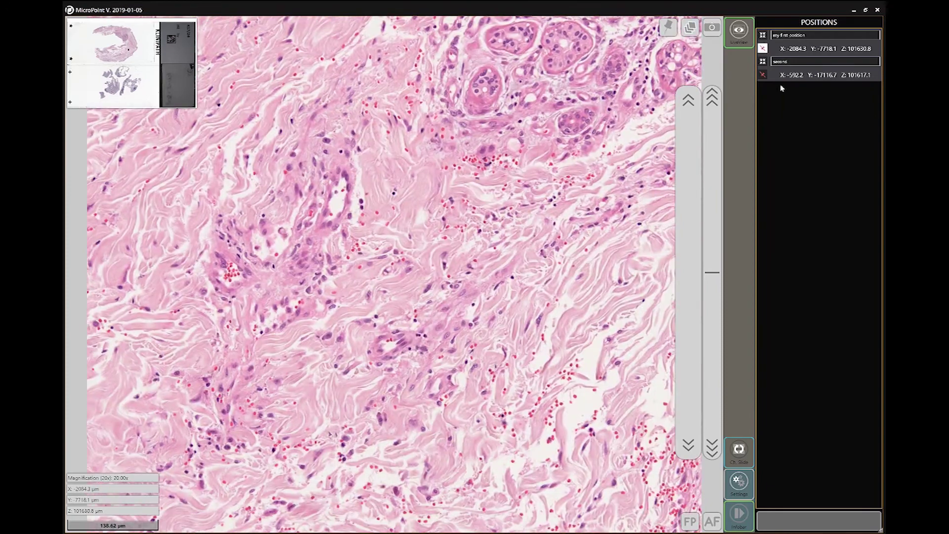
{"action": "left_click", "coordinate": [763, 48]}
{"action": "left_click", "coordinate": [763, 35]}
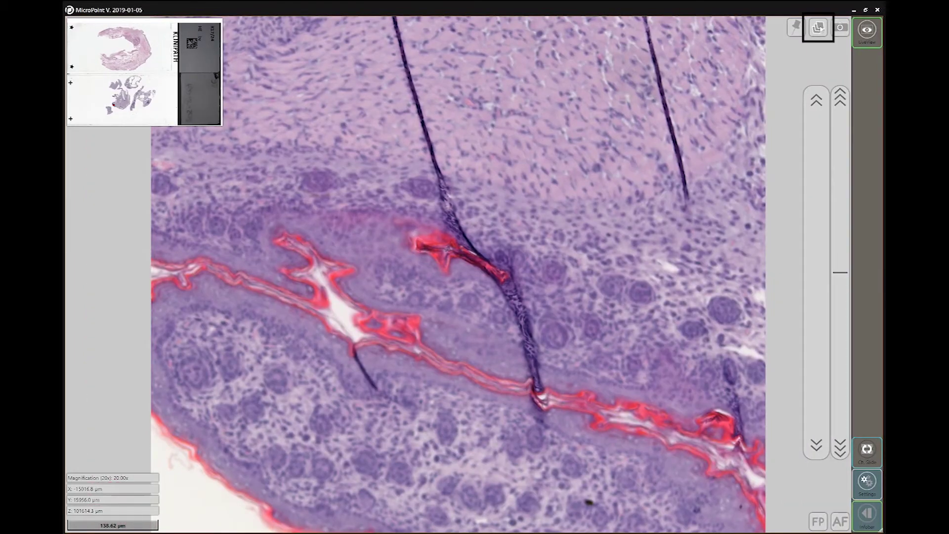
- Start a Fusion Z-stack export with the lower limit at about Z 101627.5 µm and the upper limit at about Z 101615.8 µm
{"action": "left_click", "coordinate": [819, 28]}
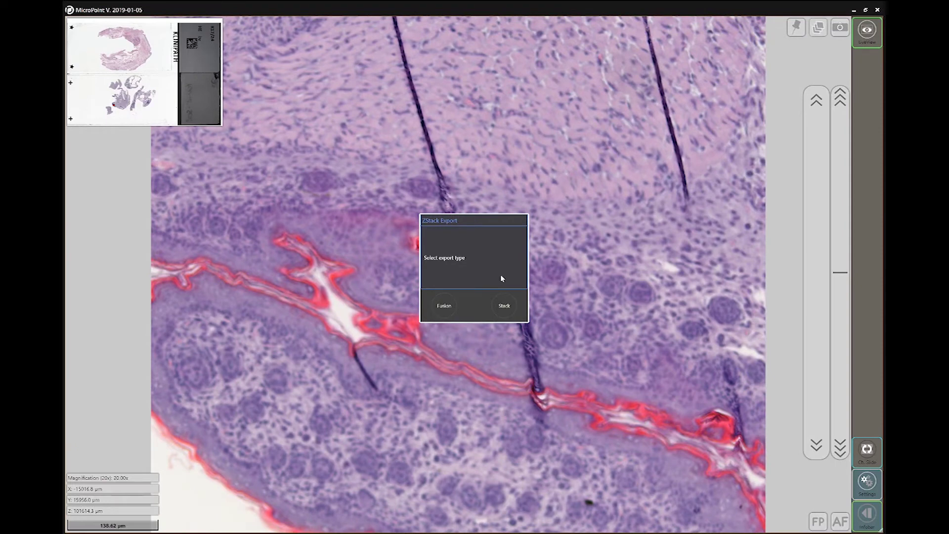
{"action": "left_click", "coordinate": [444, 306]}
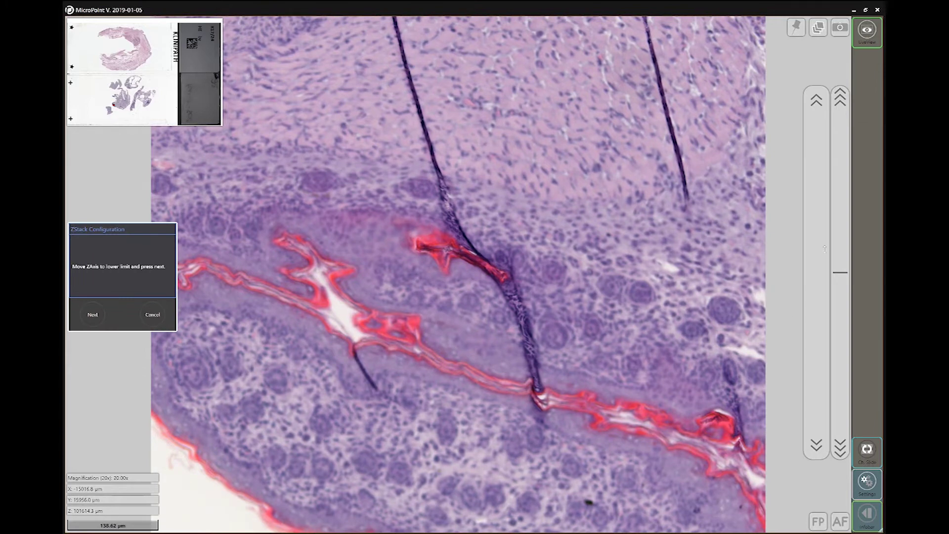
{"action": "left_click_drag", "start_coordinate": [816, 248], "coordinate": [816, 278]}
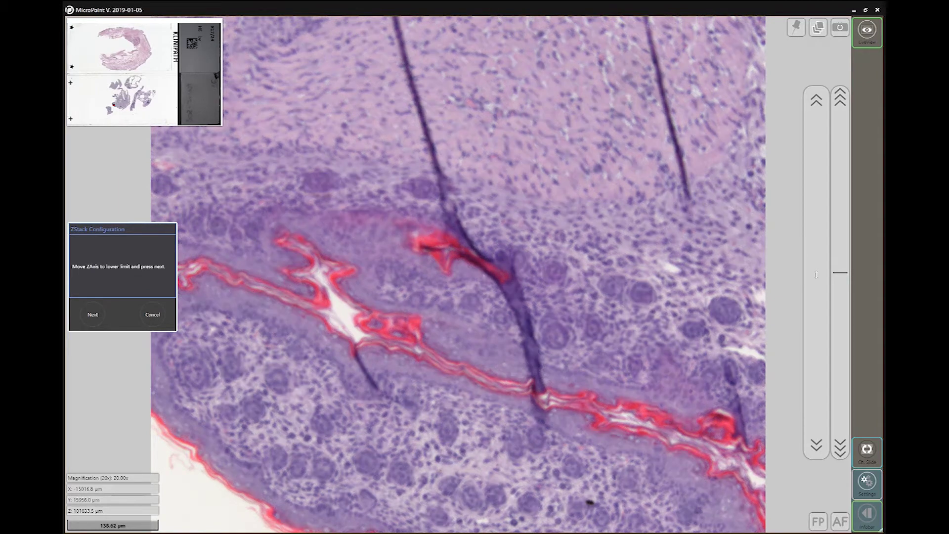
{"action": "left_click_drag", "start_coordinate": [816, 272], "coordinate": [817, 269]}
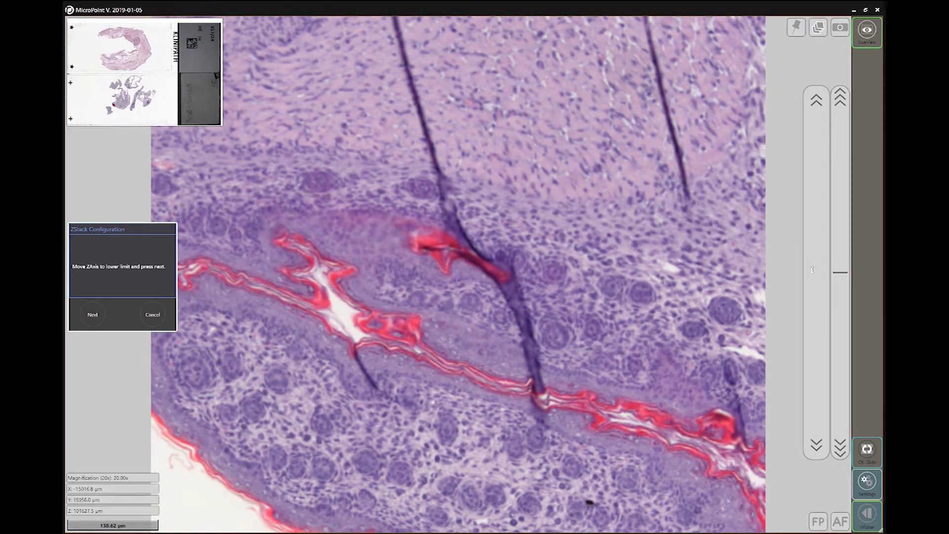
{"action": "left_click", "coordinate": [96, 318]}
{"action": "mouse_move", "coordinate": [807, 285]}
{"action": "left_mouse_down"}
{"action": "mouse_move", "coordinate": [810, 259]}
{"action": "mouse_move", "coordinate": [810, 277]}
{"action": "left_mouse_up"}
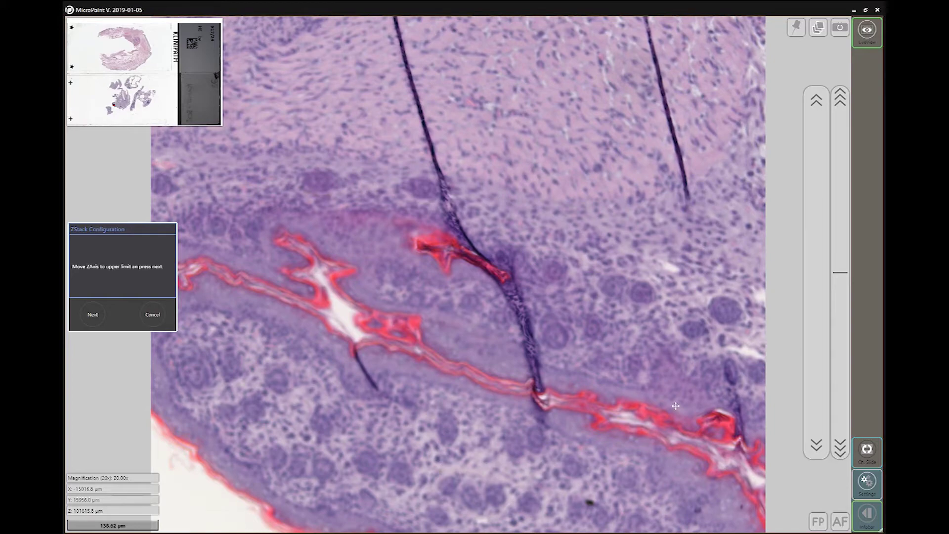
{"action": "left_click", "coordinate": [93, 315]}
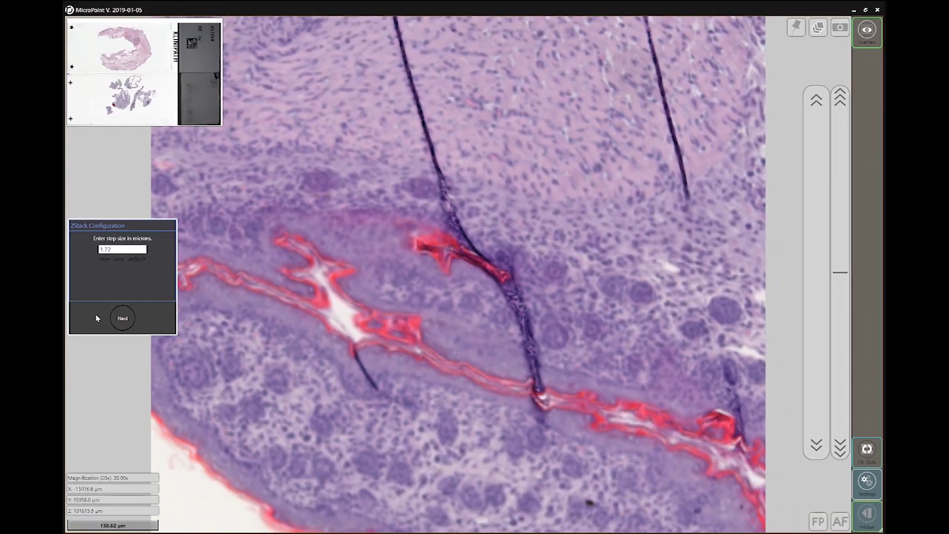
- Set the step size to the minimum of 0.10 µm and save the fused image as Fused.jpg in the desktop's Stack folder
{"action": "left_click", "coordinate": [105, 259]}
{"action": "left_click", "coordinate": [120, 261]}
{"action": "left_click", "coordinate": [137, 259]}
{"action": "left_click", "coordinate": [105, 259]}
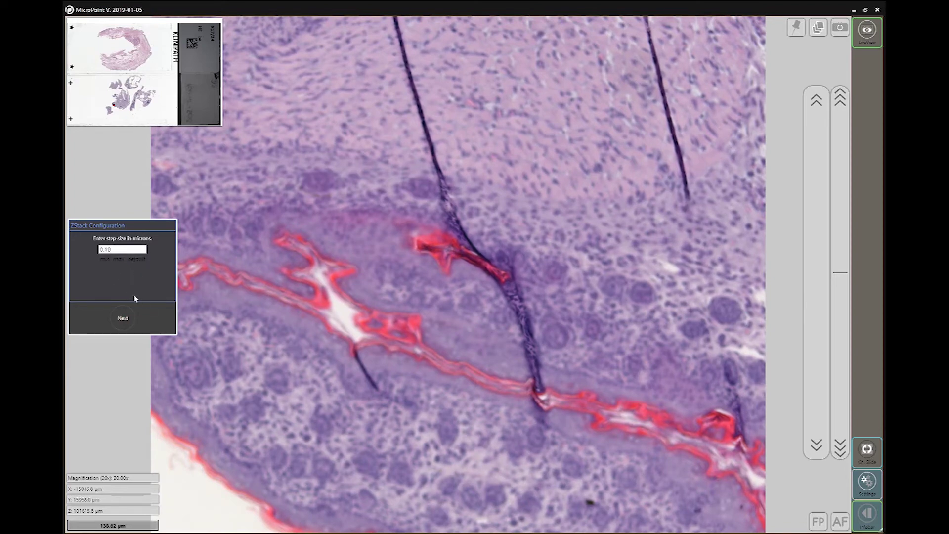
{"action": "left_click", "coordinate": [123, 319]}
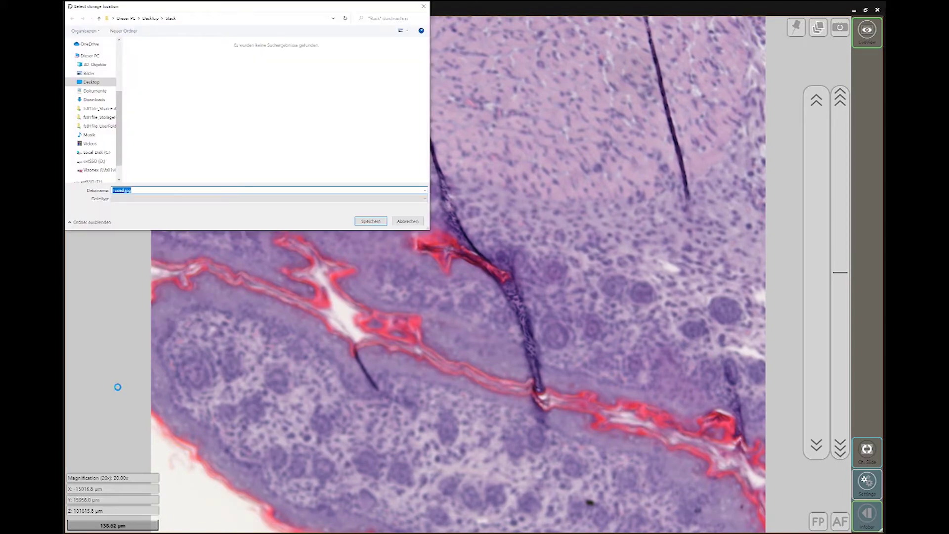
{"action": "left_click", "coordinate": [364, 222]}
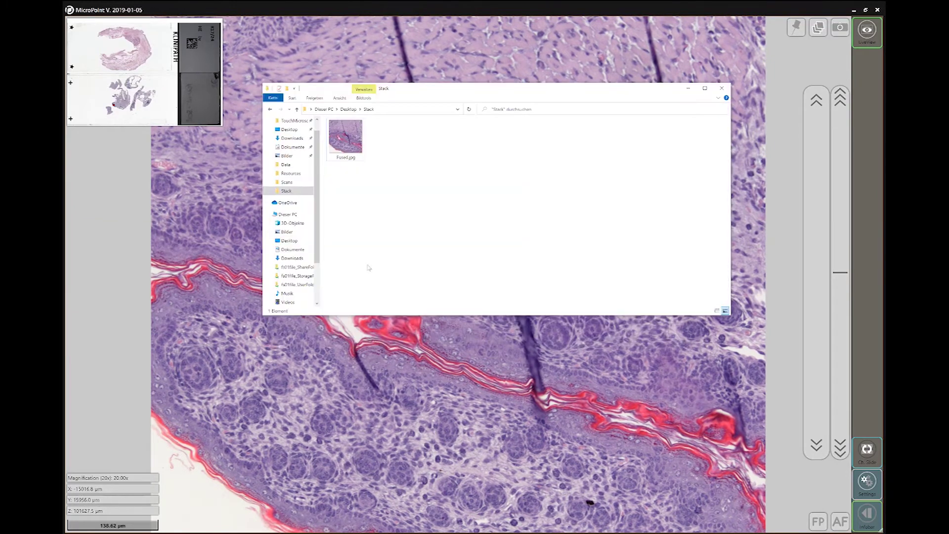
- View the exported Fused.jpg at full size, and return to the live view
{"action": "double_click", "coordinate": [346, 137]}
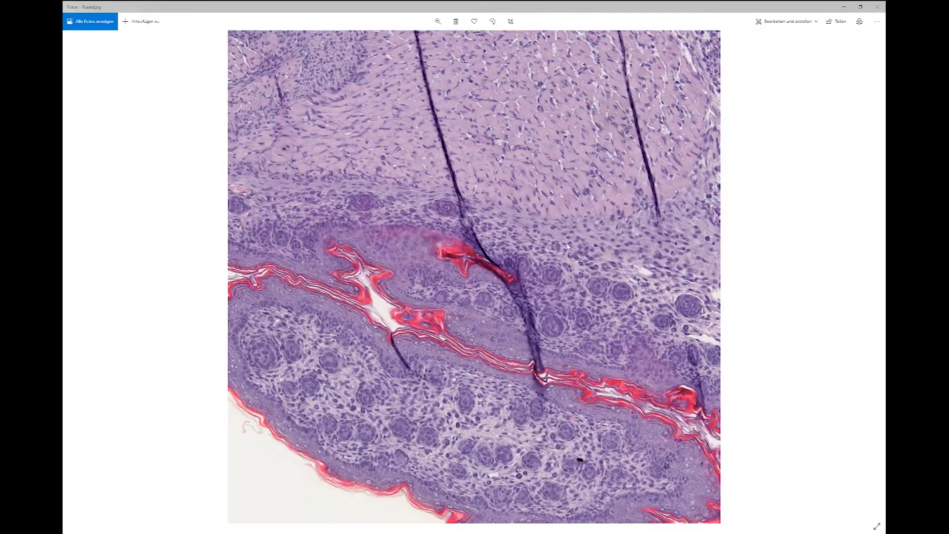
{"action": "left_click", "coordinate": [877, 6]}
{"action": "left_click", "coordinate": [688, 88]}
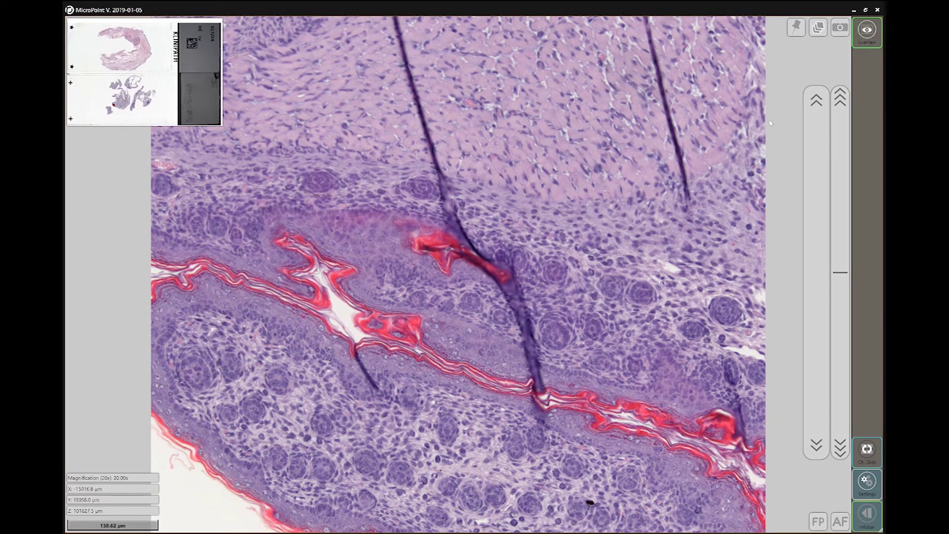
- Start a Stack-type Z-stack export with the lower limit at about Z 101629.9 µm and the upper limit at about Z 101615.1 µm
{"action": "left_click", "coordinate": [818, 28]}
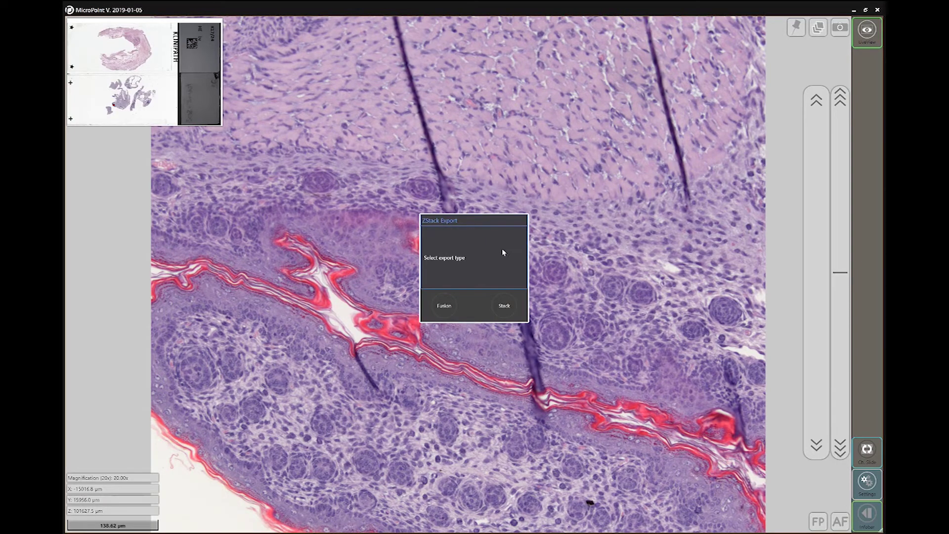
{"action": "left_click", "coordinate": [505, 306]}
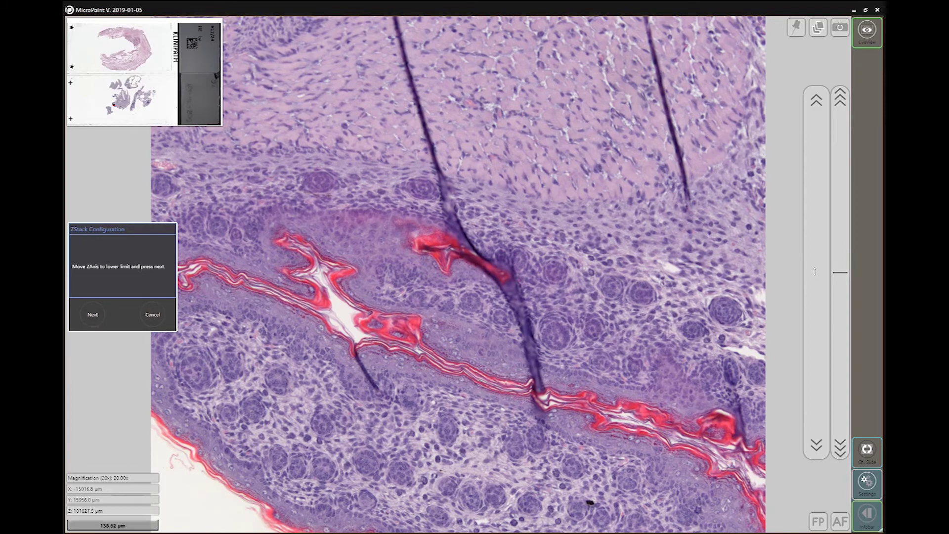
{"action": "left_click_drag", "start_coordinate": [815, 271], "coordinate": [816, 290]}
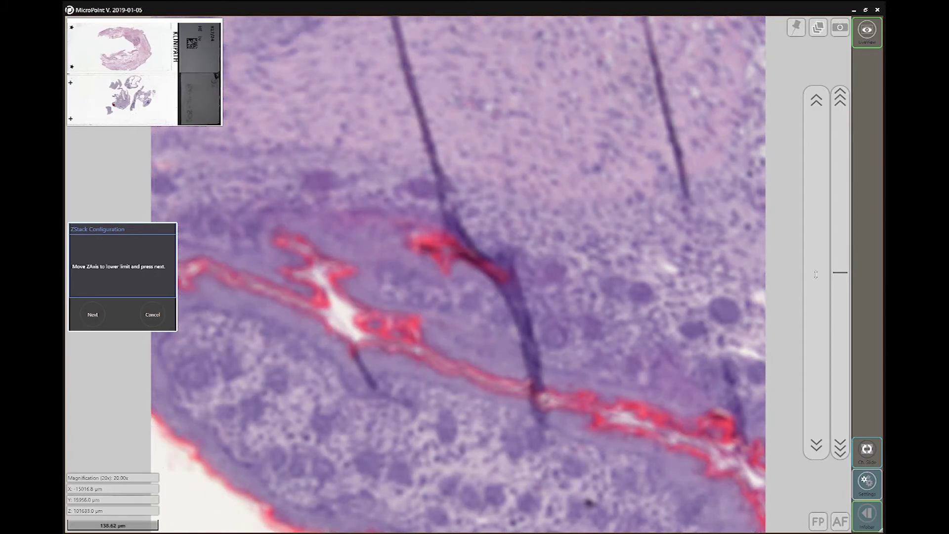
{"action": "left_click_drag", "start_coordinate": [816, 271], "coordinate": [816, 267]}
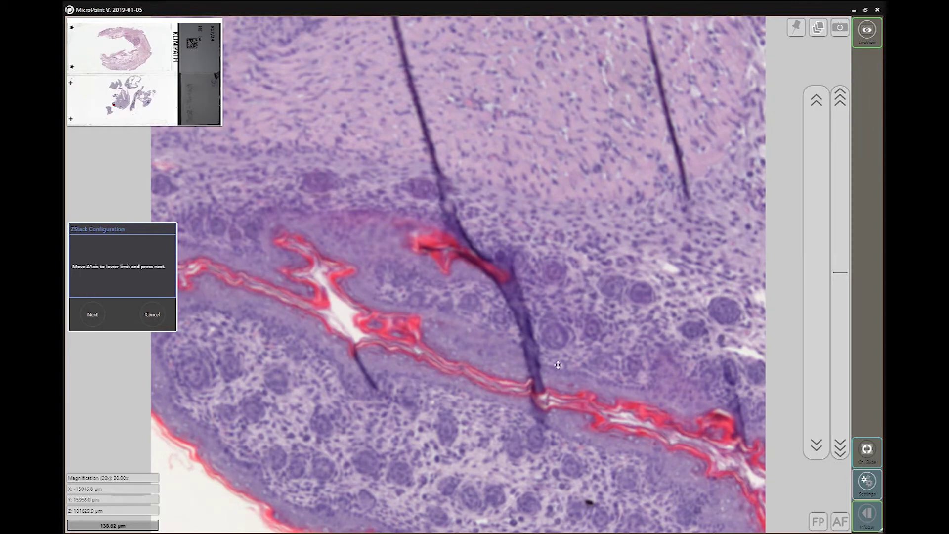
{"action": "left_click", "coordinate": [92, 314]}
{"action": "left_click_drag", "start_coordinate": [816, 270], "coordinate": [815, 241]}
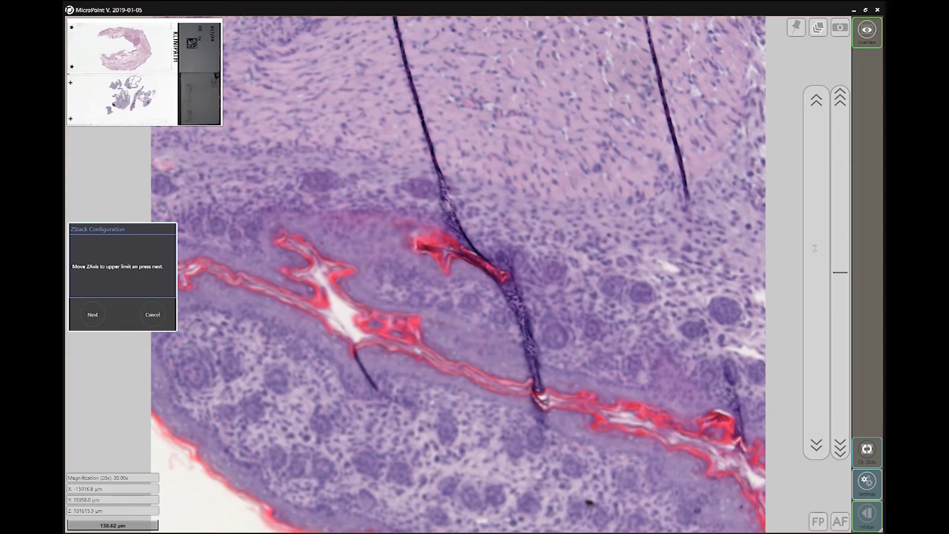
{"action": "left_click", "coordinate": [93, 317]}
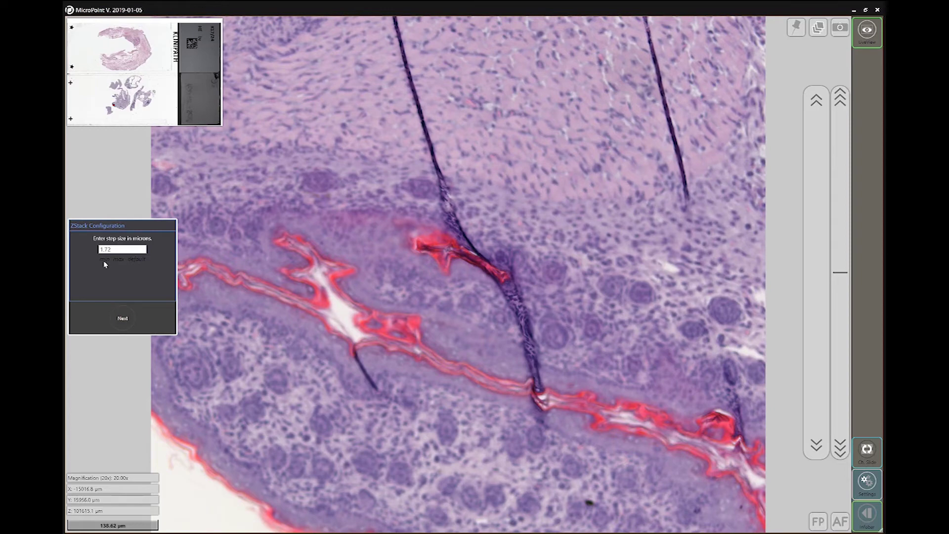
- Use a step size of 0.1 µm and save the image series as Stack in the desktop's Stack folder
{"action": "left_click", "coordinate": [136, 261]}
{"action": "left_click", "coordinate": [130, 320]}
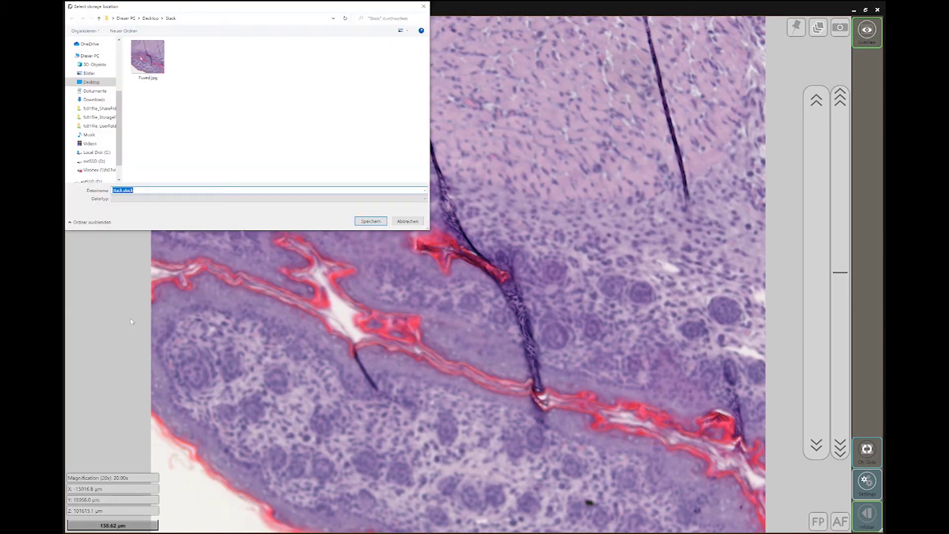
{"action": "left_click", "coordinate": [370, 221]}
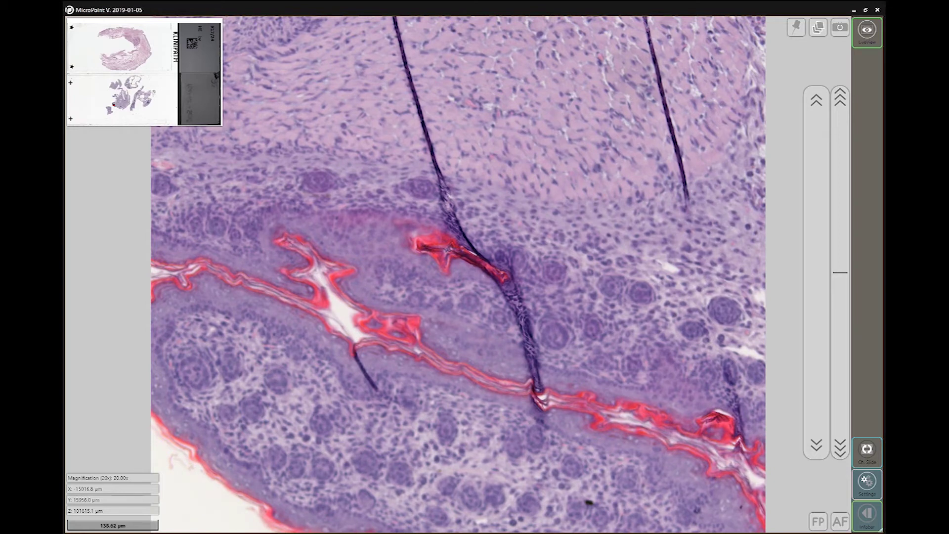
- Switch to the file explorer, browse the images in the exported Stack subfolder, and view 101629.jpg from its end
{"action": "key", "text": "alt+Tab"}
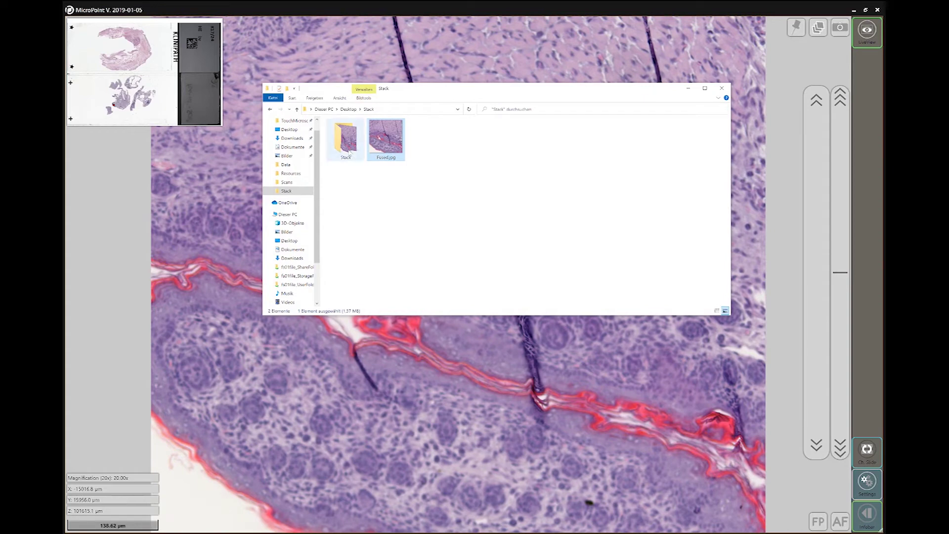
{"action": "double_click", "coordinate": [348, 143]}
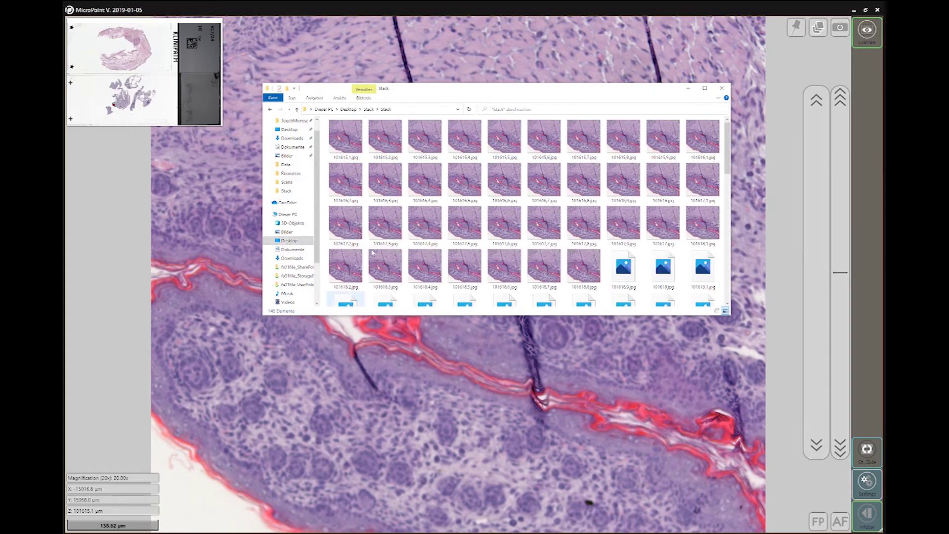
{"action": "scroll", "coordinate": [664, 187], "scroll_direction": "down", "scroll_amount": 5}
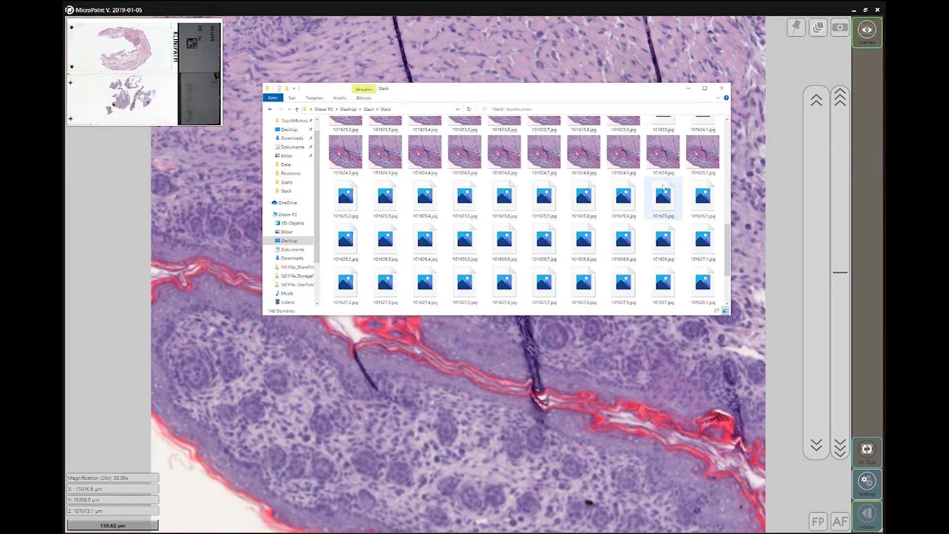
{"action": "scroll", "coordinate": [670, 227], "scroll_direction": "down", "scroll_amount": 2}
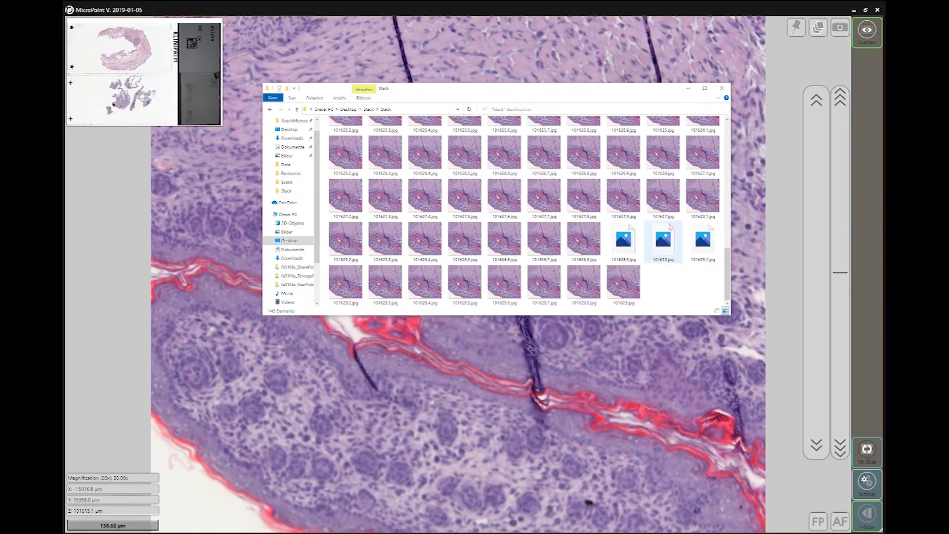
{"action": "left_click", "coordinate": [630, 284]}
{"action": "double_click", "coordinate": [630, 283]}
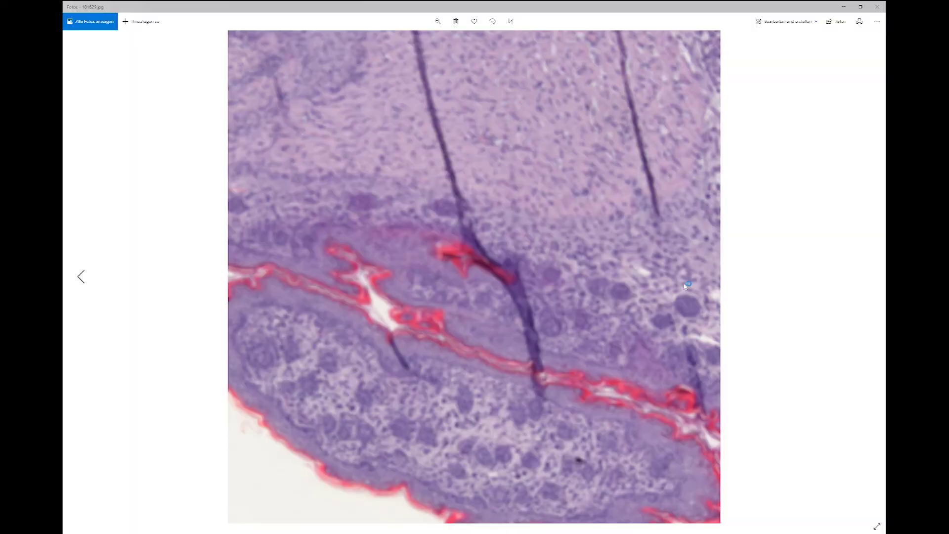
- Close that image and view 101615.5.jpg from the start of the series to compare the focus
{"action": "left_click", "coordinate": [877, 7]}
{"action": "scroll", "coordinate": [465, 195], "scroll_direction": "up", "scroll_amount": 6}
{"action": "left_click", "coordinate": [510, 145]}
{"action": "double_click", "coordinate": [510, 145]}
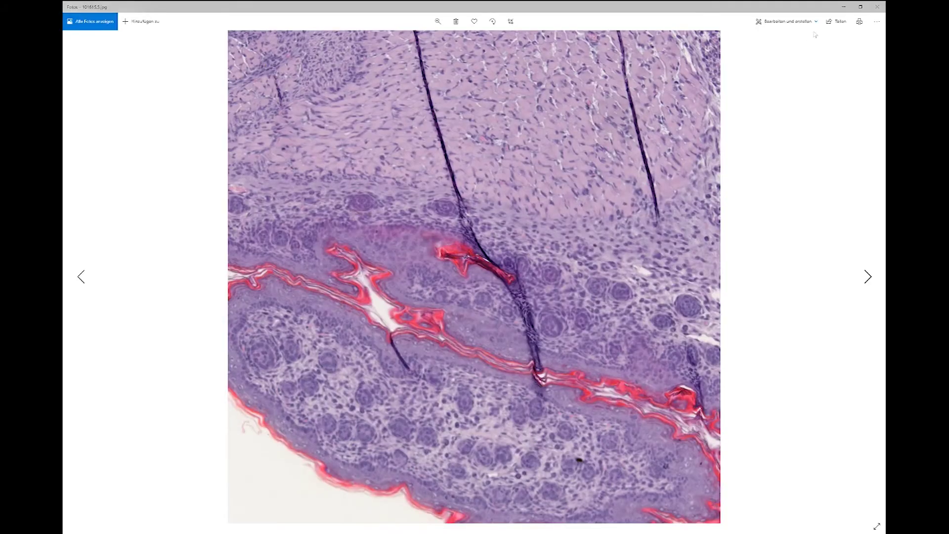
- View another image from the exported series, close it, and leave the file explorer minimised at the parent Stack folder
{"action": "left_click", "coordinate": [878, 6]}
{"action": "left_click", "coordinate": [346, 143]}
{"action": "double_click", "coordinate": [346, 149]}
{"action": "left_click", "coordinate": [877, 7]}
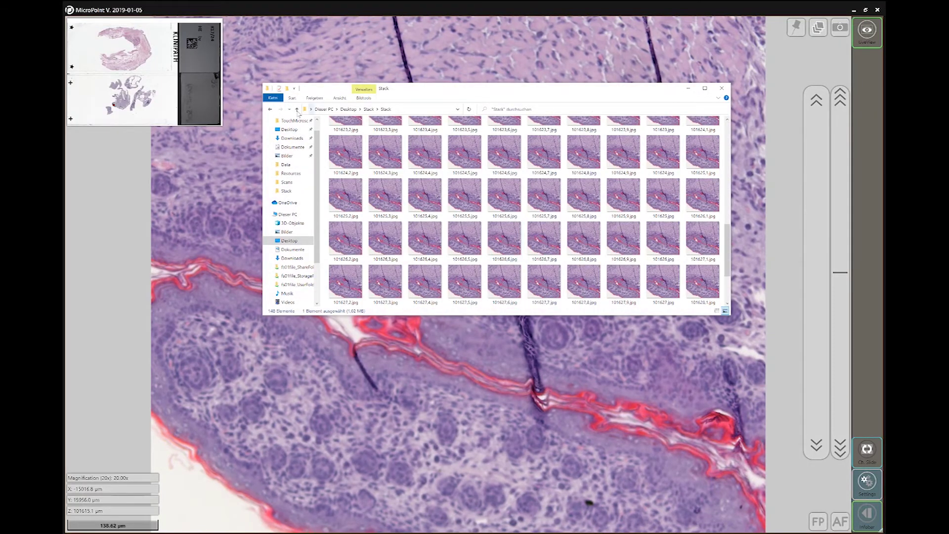
{"action": "left_click", "coordinate": [297, 110]}
{"action": "left_click", "coordinate": [688, 88]}
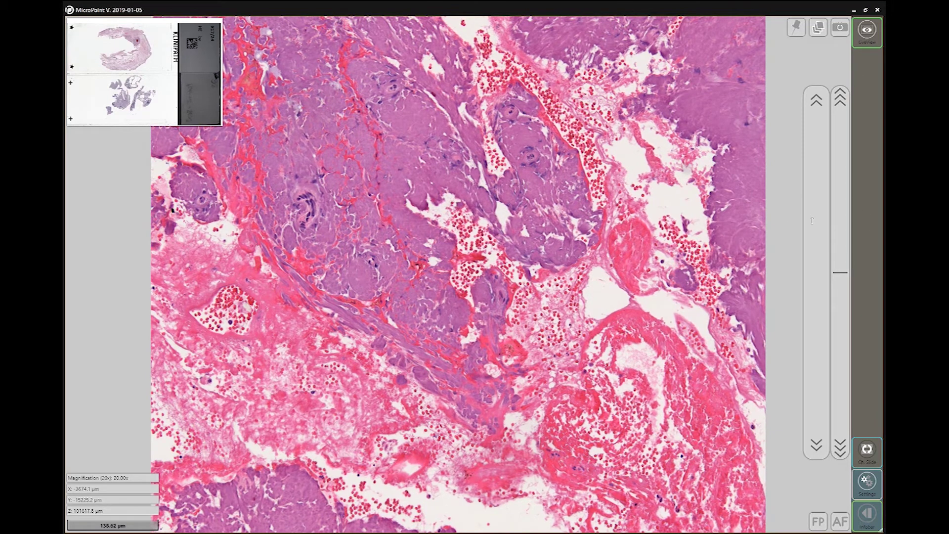
- Save a snapshot of the current live view as the PNG image Snapshot.png in the desktop's Stack folder and check that folder in the file explorer
{"action": "left_click", "coordinate": [843, 30]}
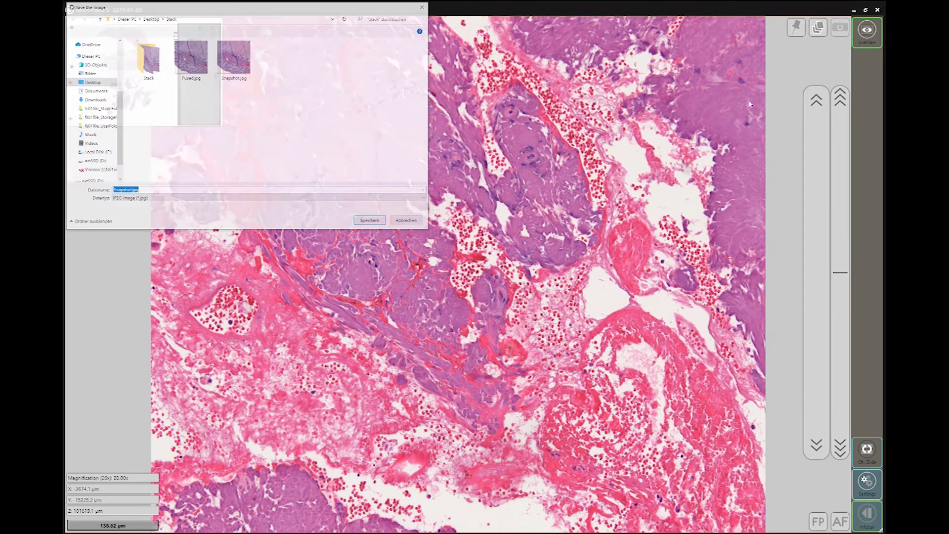
{"action": "left_click", "coordinate": [123, 191]}
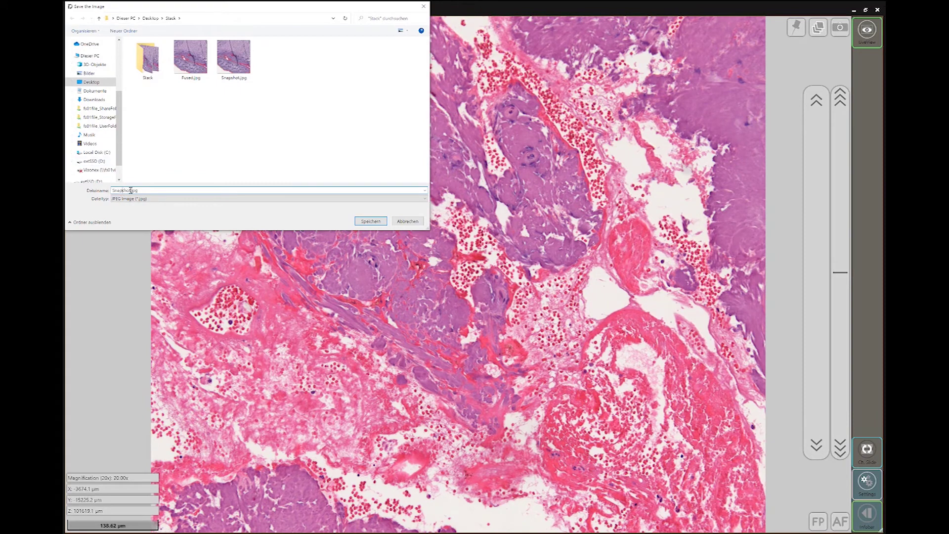
{"action": "left_click", "coordinate": [157, 199]}
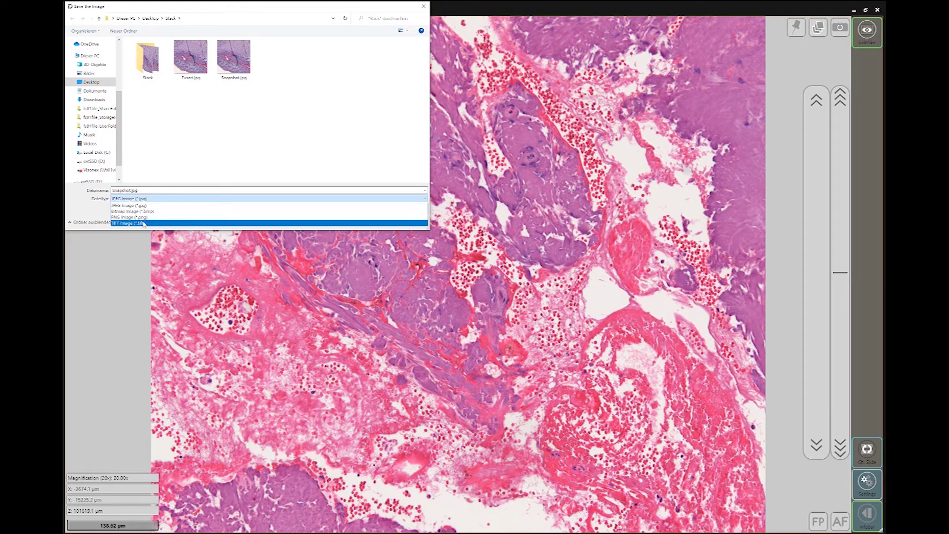
{"action": "left_click", "coordinate": [159, 217]}
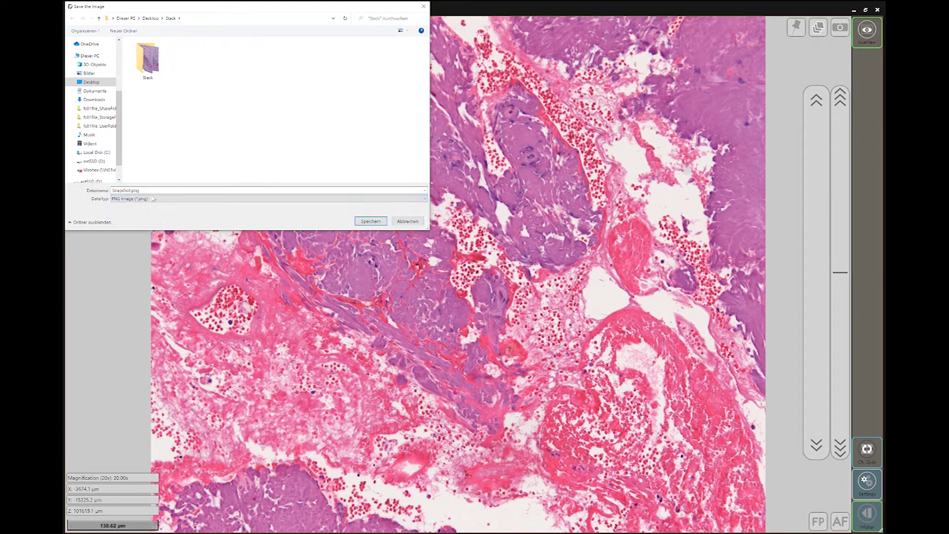
{"action": "left_click", "coordinate": [359, 222]}
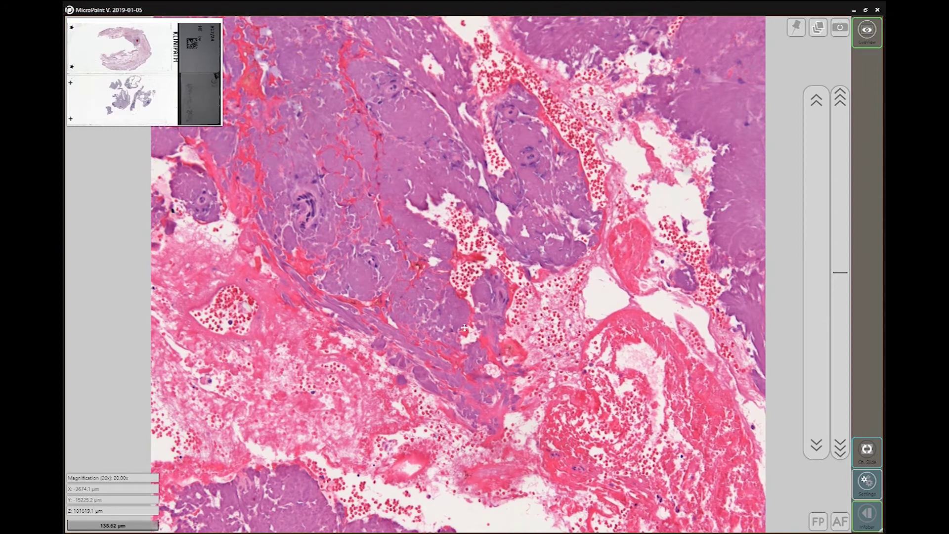
{"action": "left_click", "coordinate": [309, 531]}
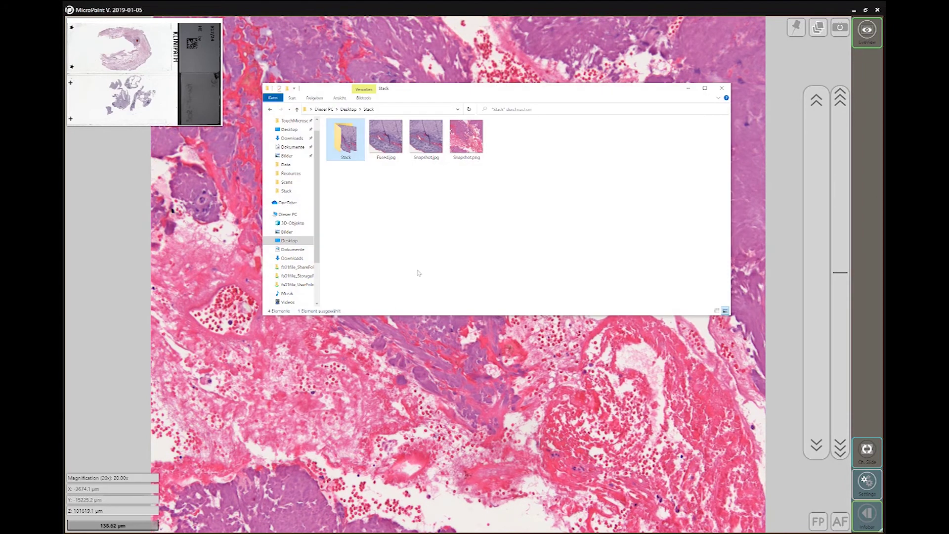